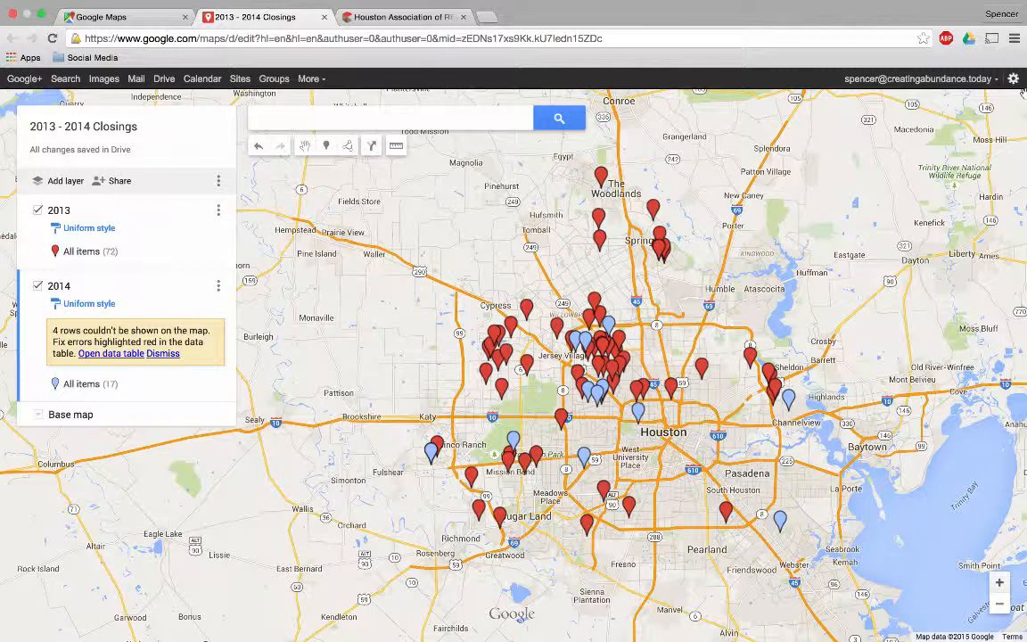
Switch to the Houston Association of Realtors MLS site and start a new search covering all property types
click(416, 19)
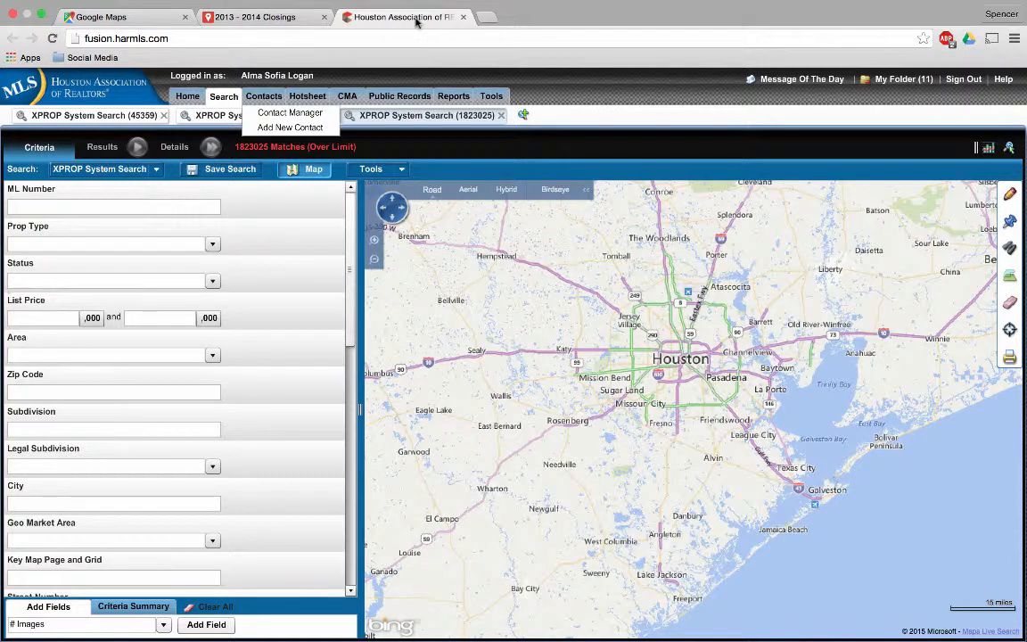
click(186, 96)
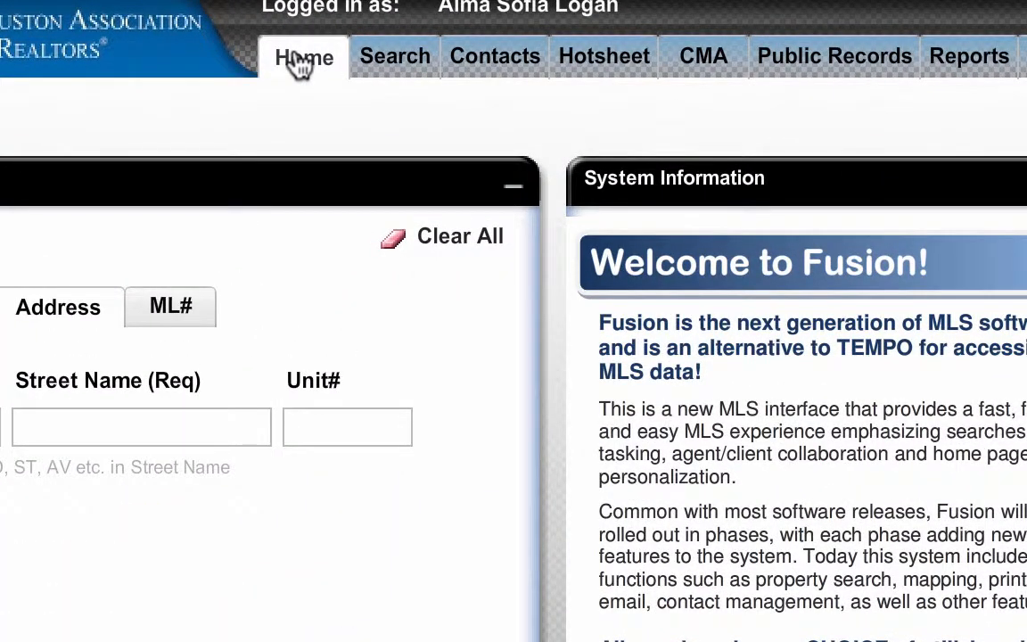
mouse_move(383, 64)
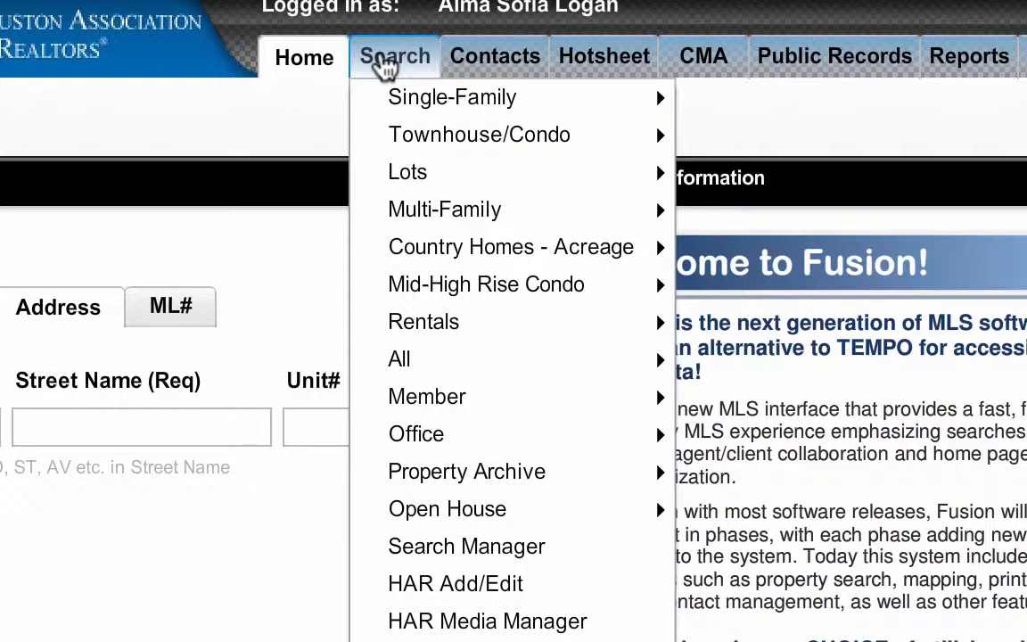
mouse_move(401, 361)
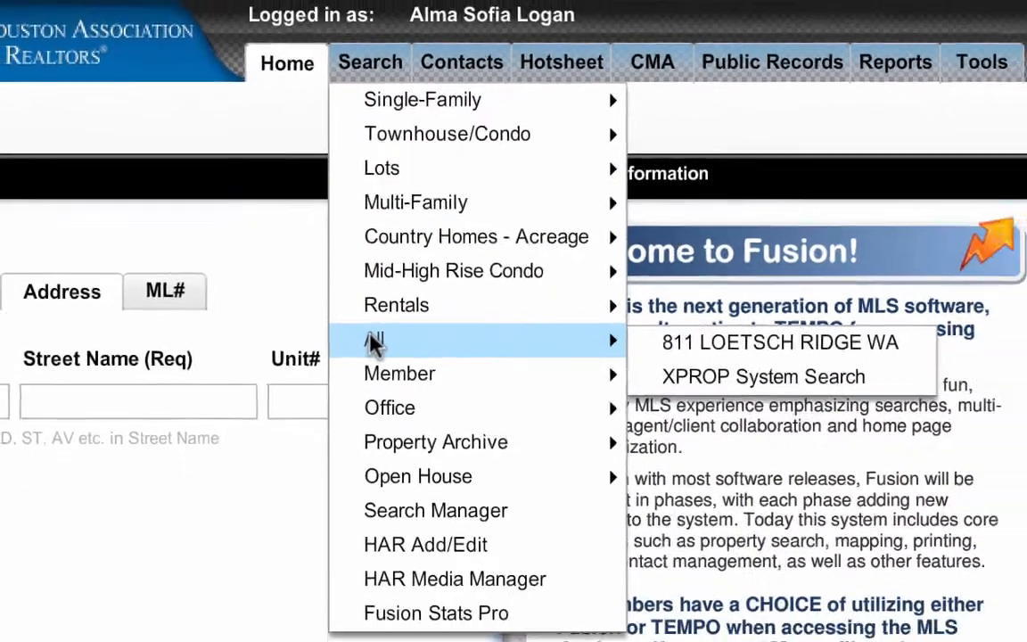
click(372, 341)
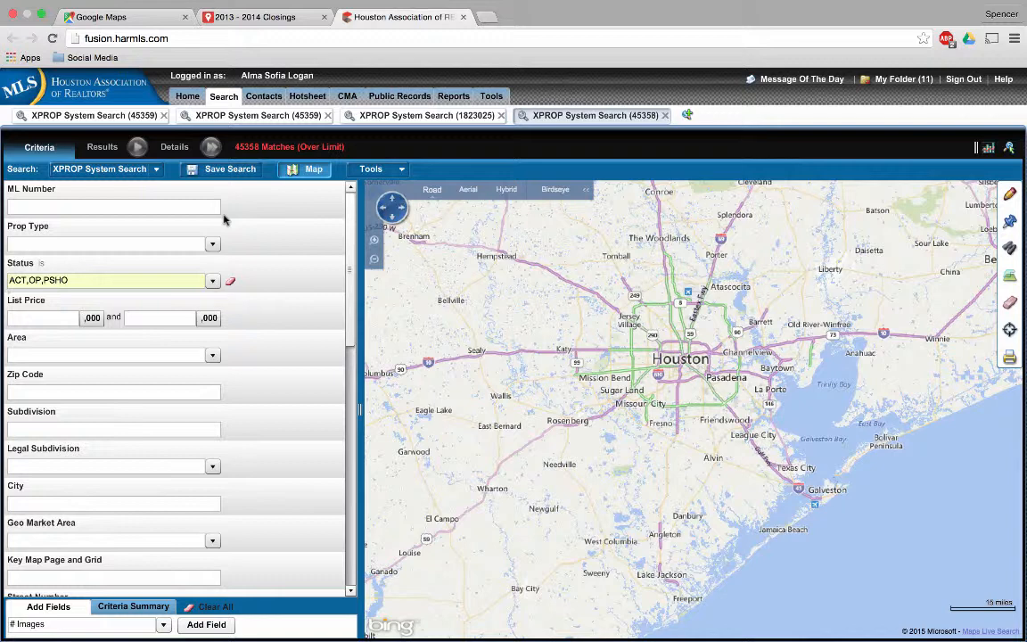
Set the search's Status criterion to CLOSD (Sold) only, removing ACT, OP and PSHO
click(212, 280)
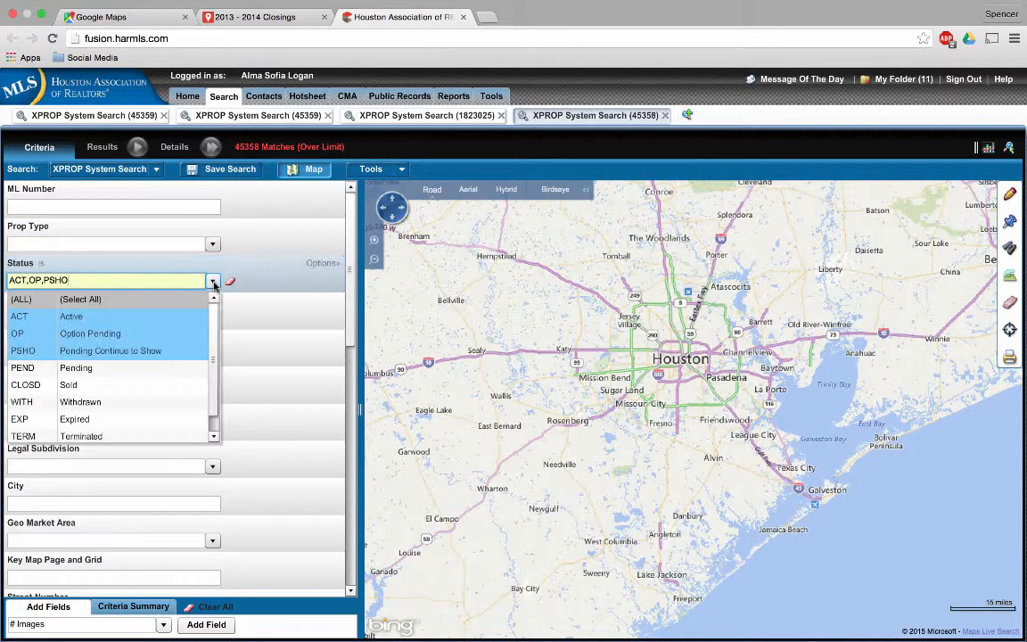
click(178, 315)
click(179, 334)
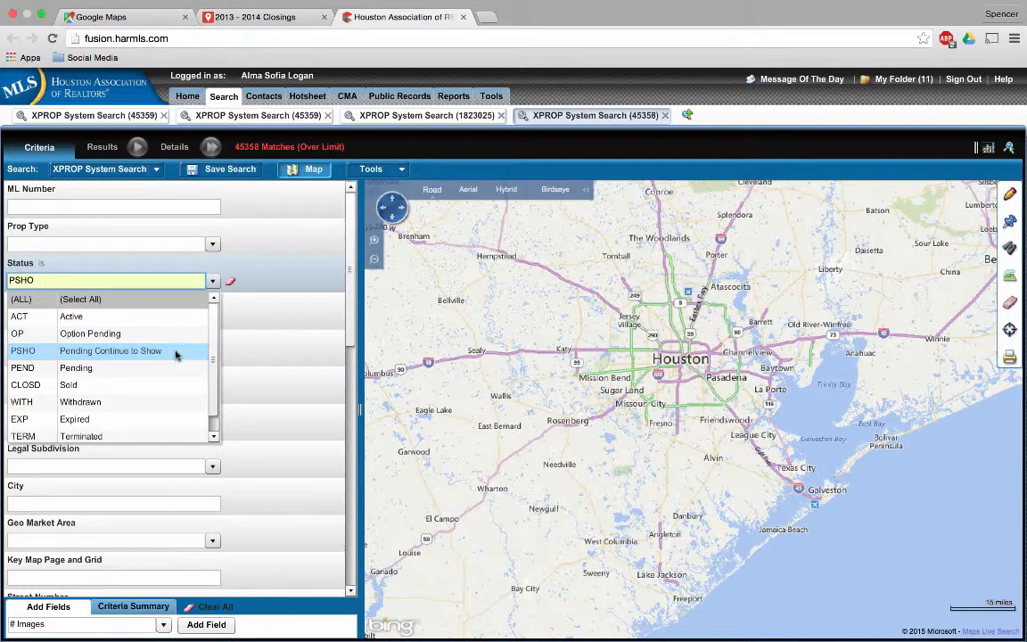
click(176, 352)
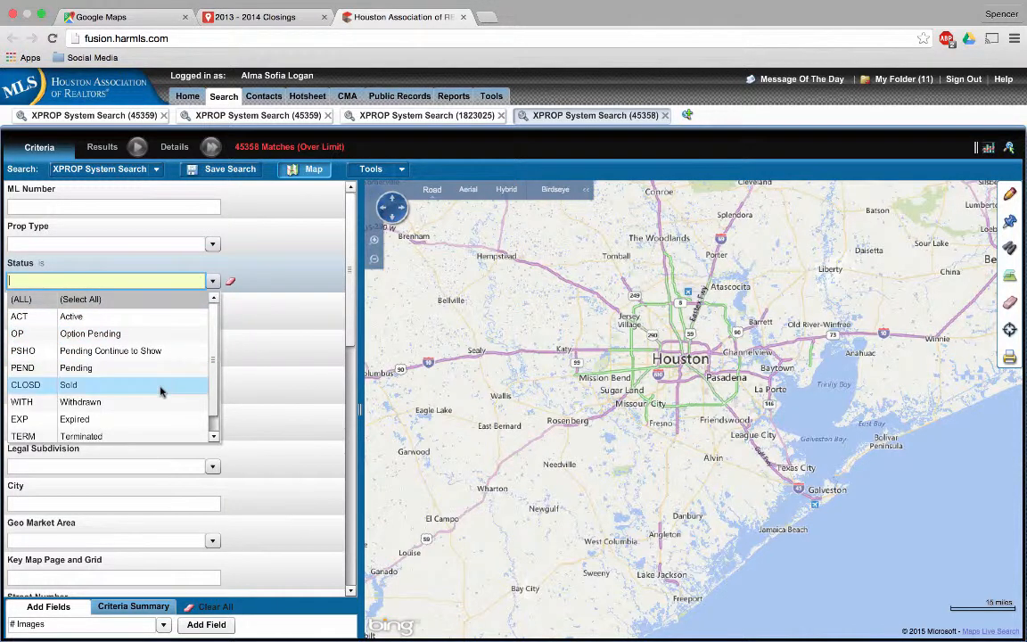
click(161, 387)
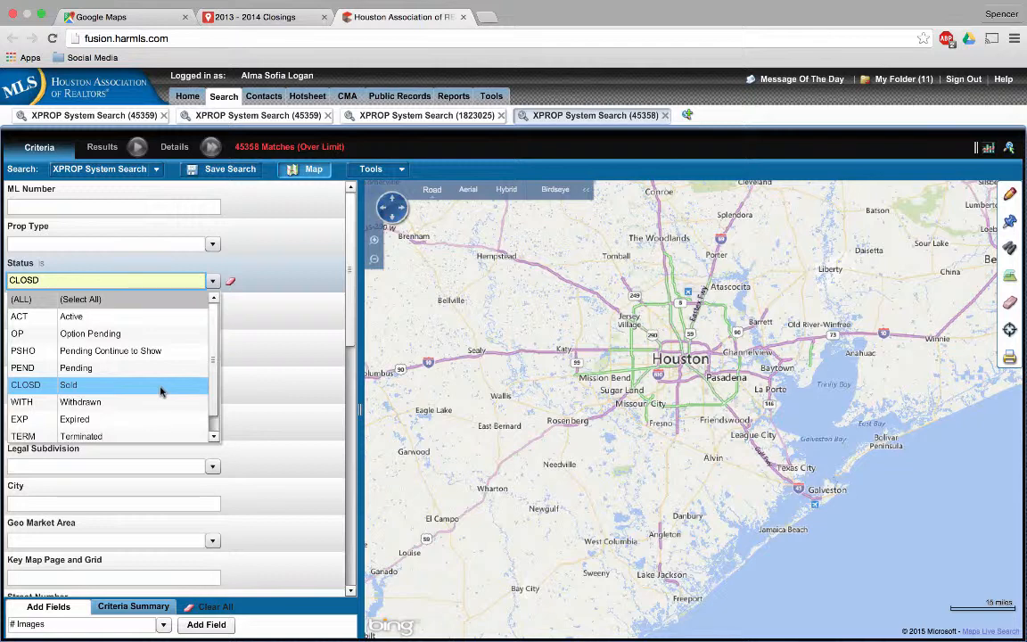
key(Tab)
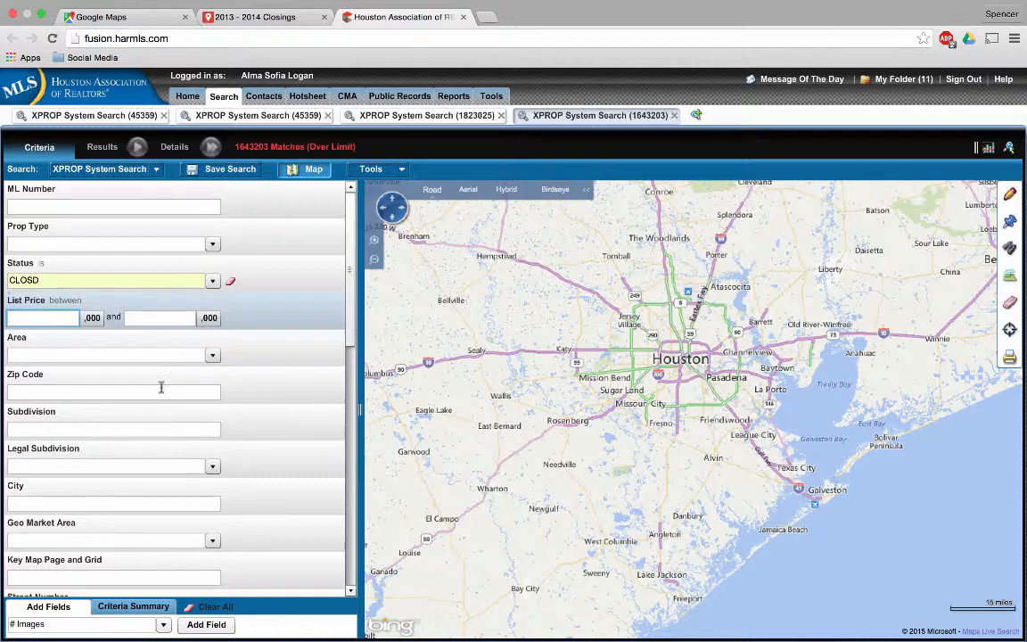
Limit the Closing Date to between 01/01/2013 and 12/31/2013
drag(349, 272, 344, 509)
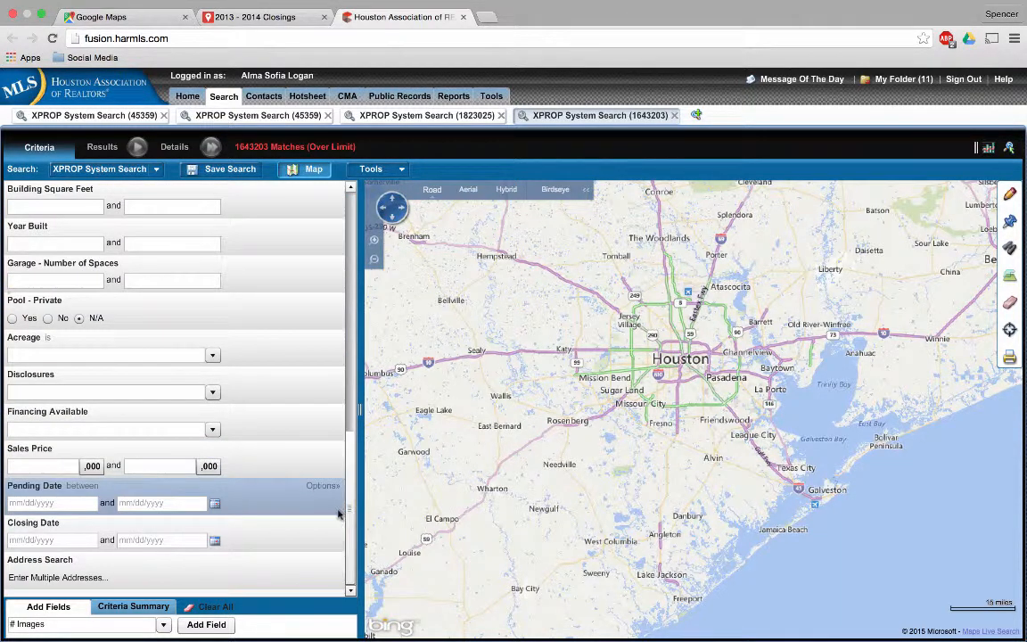
click(72, 539)
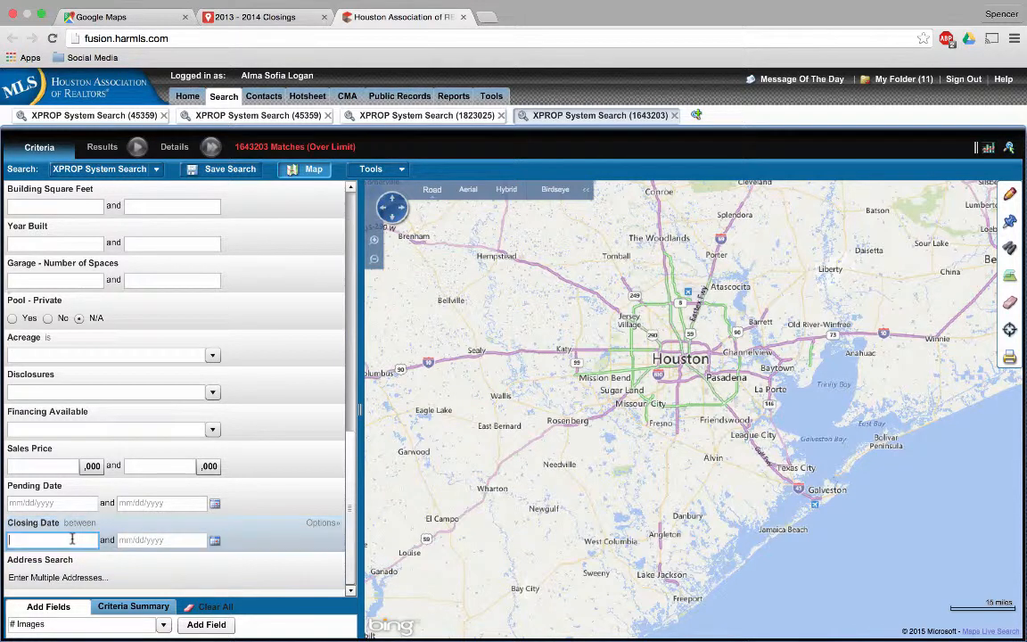
text(1/01/2013)
key(Tab)
text(12/31/201)
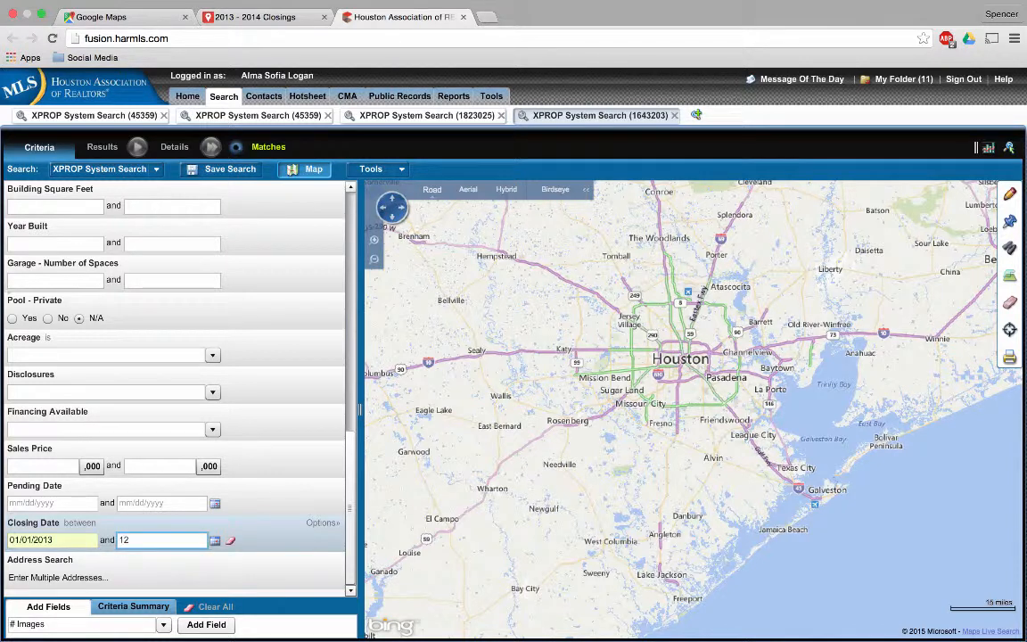
text(3)
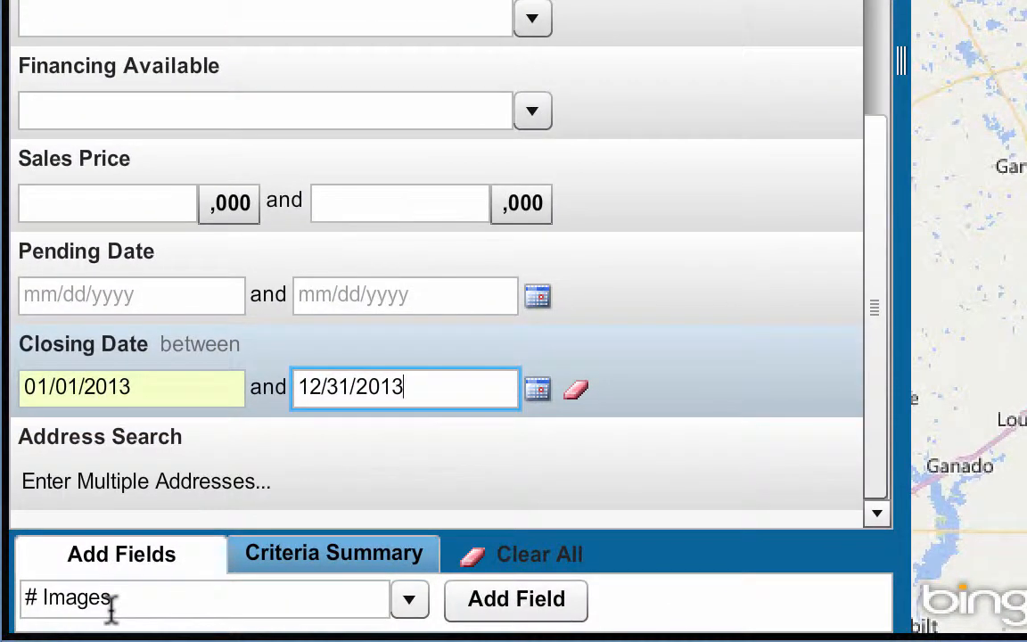
Search the additional criteria fields for the listing agent and selling agent fields
click(112, 597)
triple_click(112, 606)
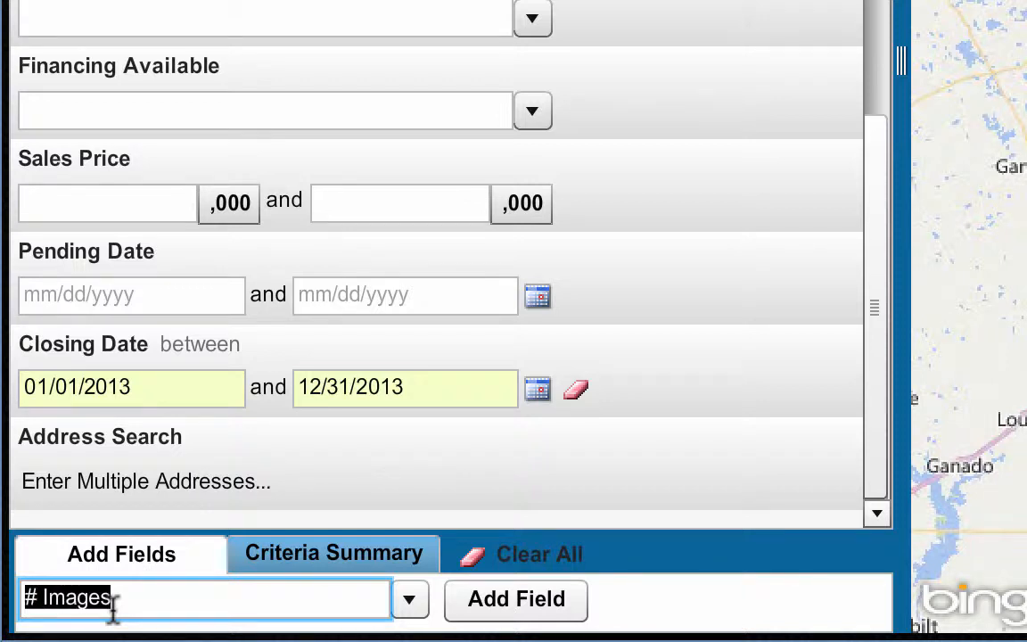
text(listing)
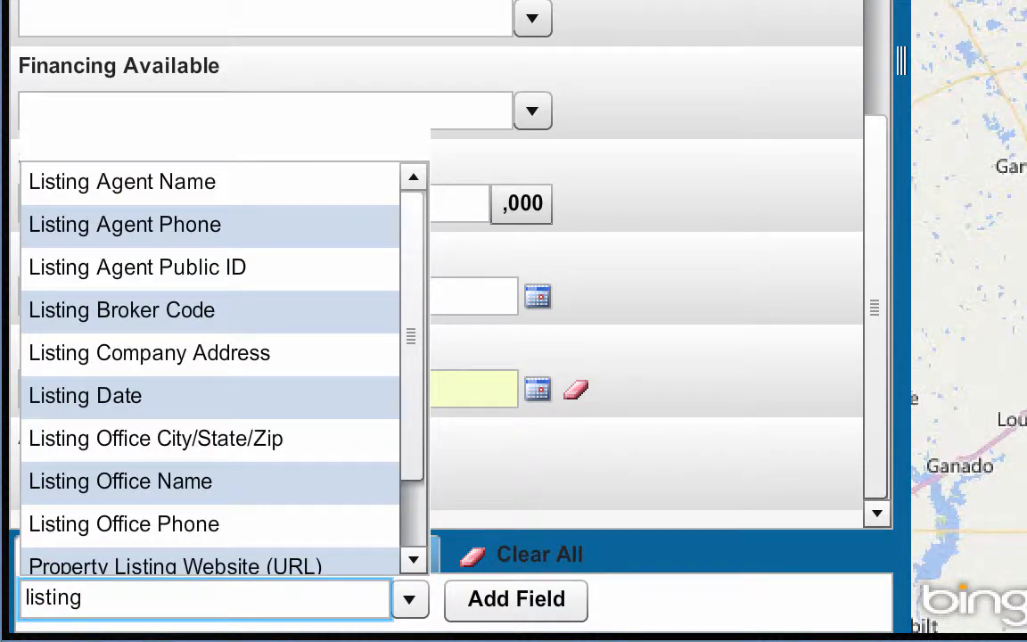
text( agent)
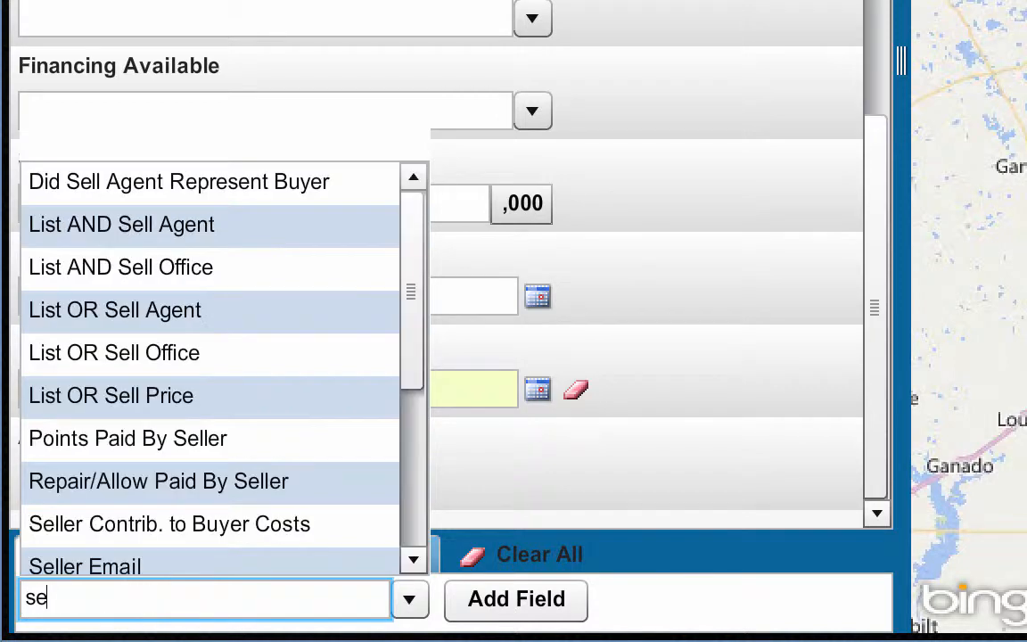
key(BackSpace)
key(BackSpace)
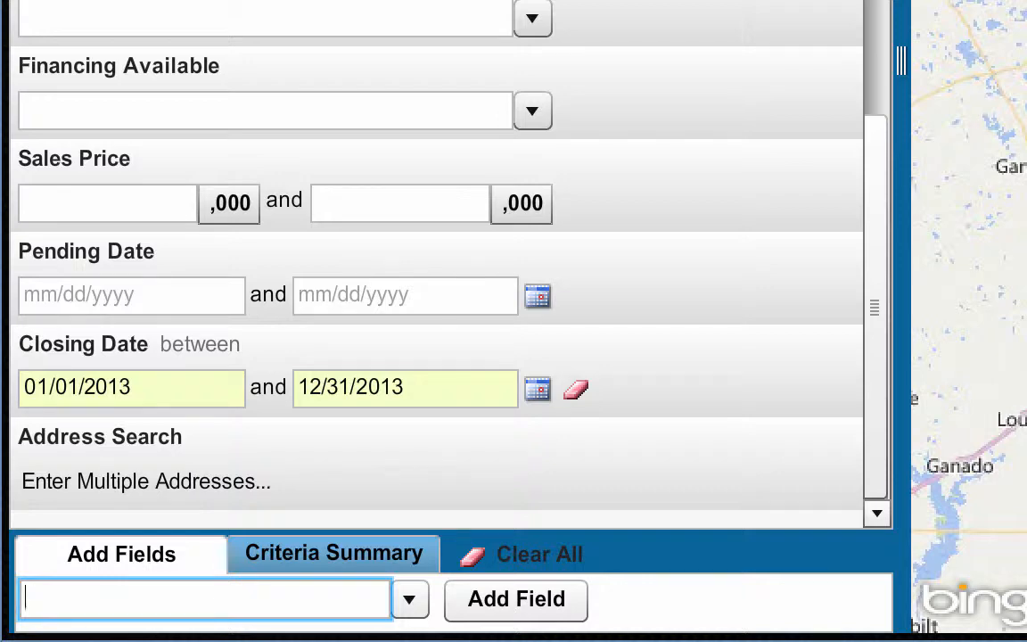
text(selling ag)
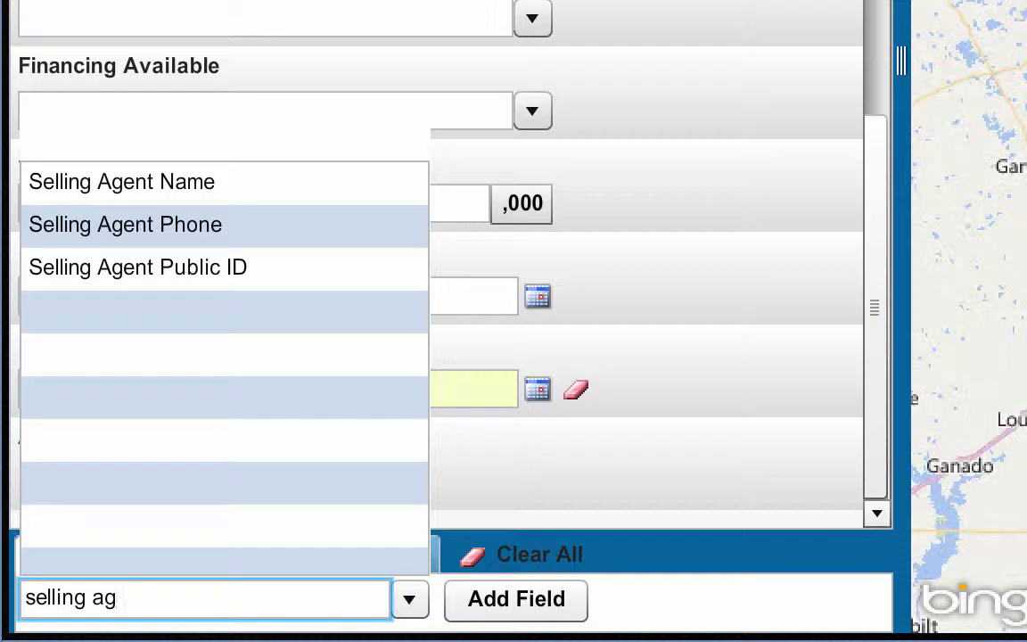
Find the List OR Sell Agent field and add it to the search criteria
triple_click(130, 602)
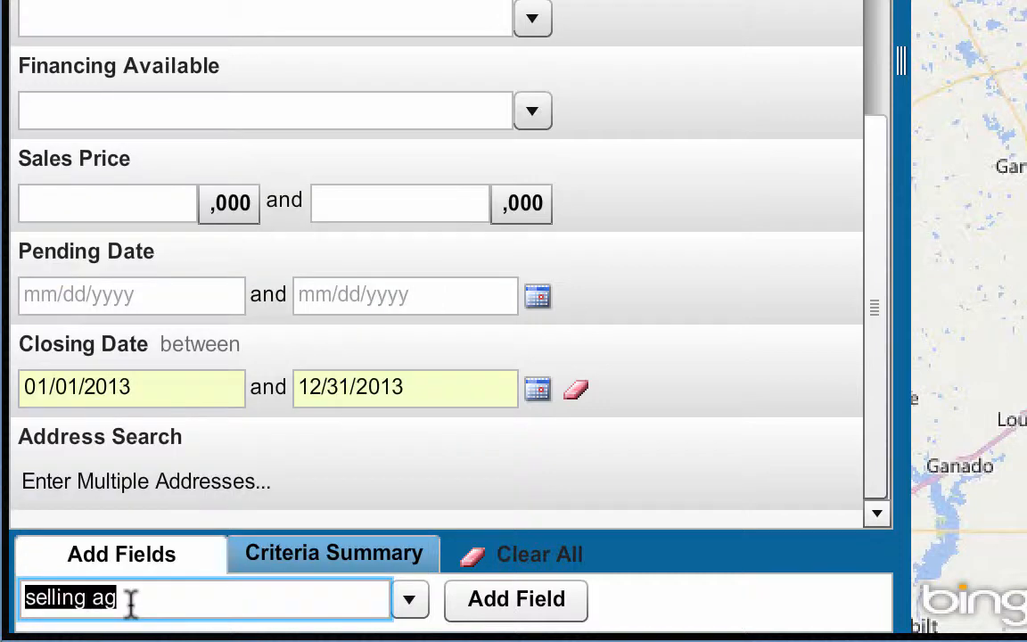
text(list or se)
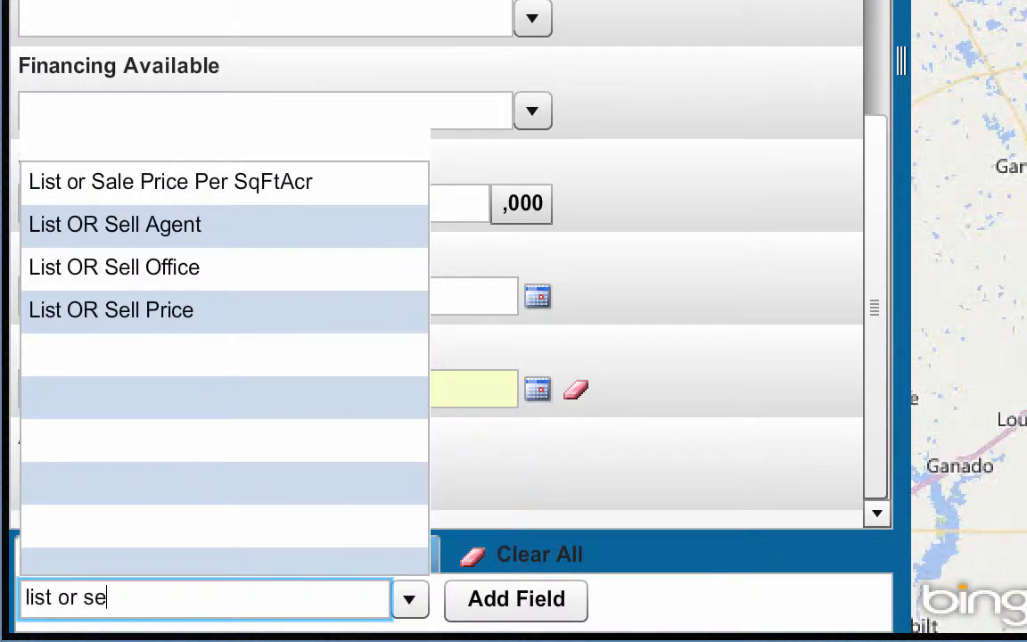
text(ll)
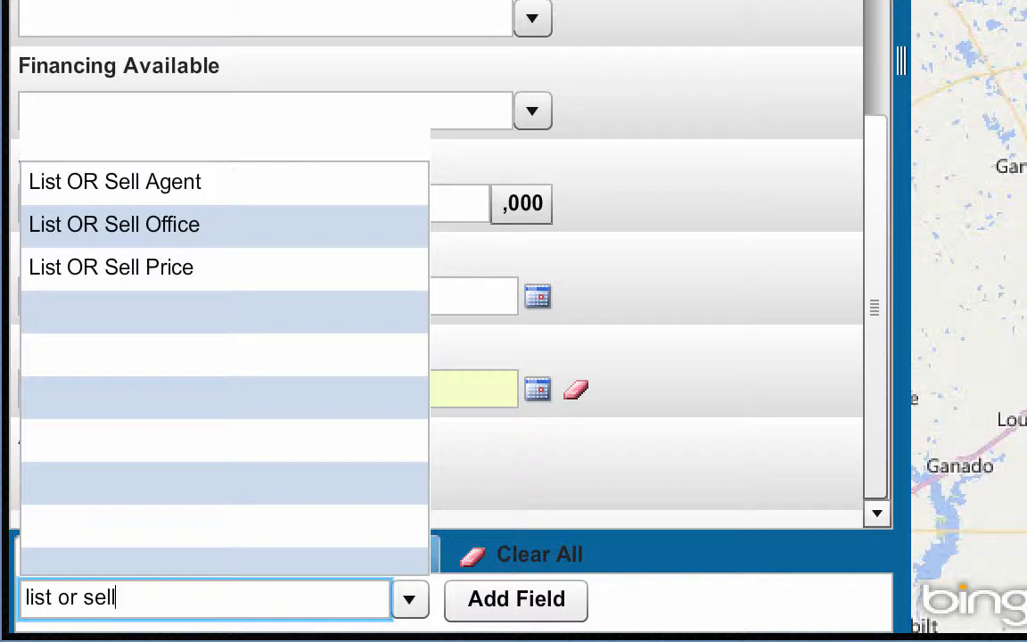
click(161, 200)
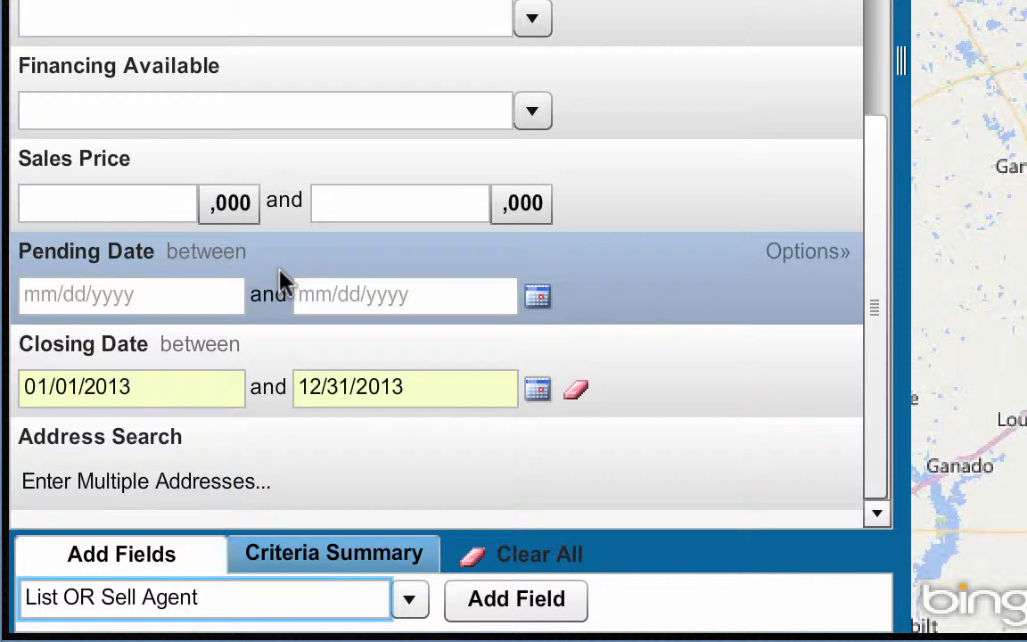
click(519, 603)
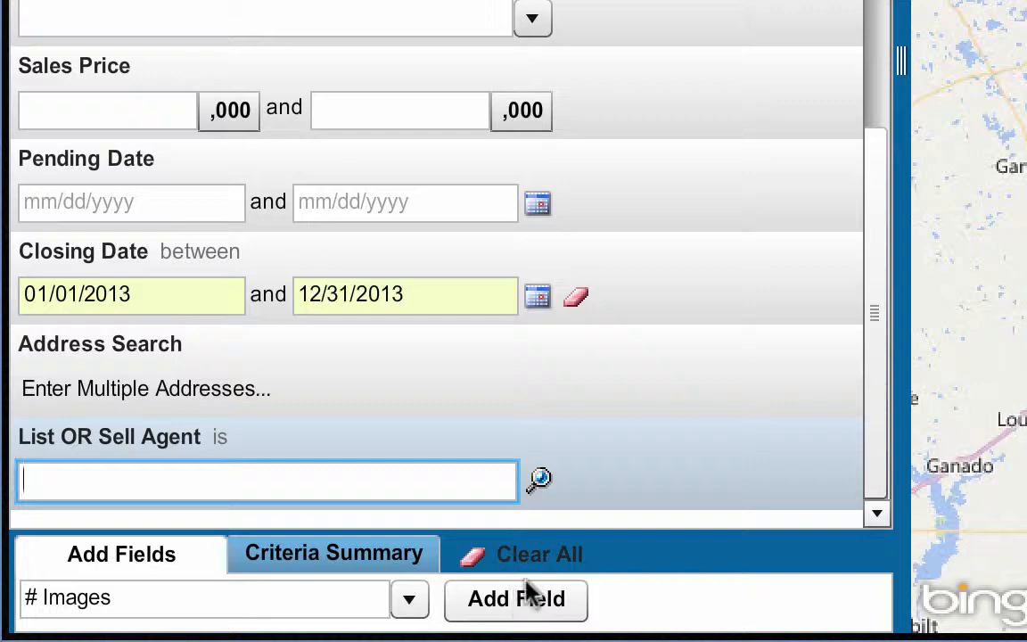
Look up the agent by first and last name and set that member as the List OR Sell Agent criterion
click(540, 482)
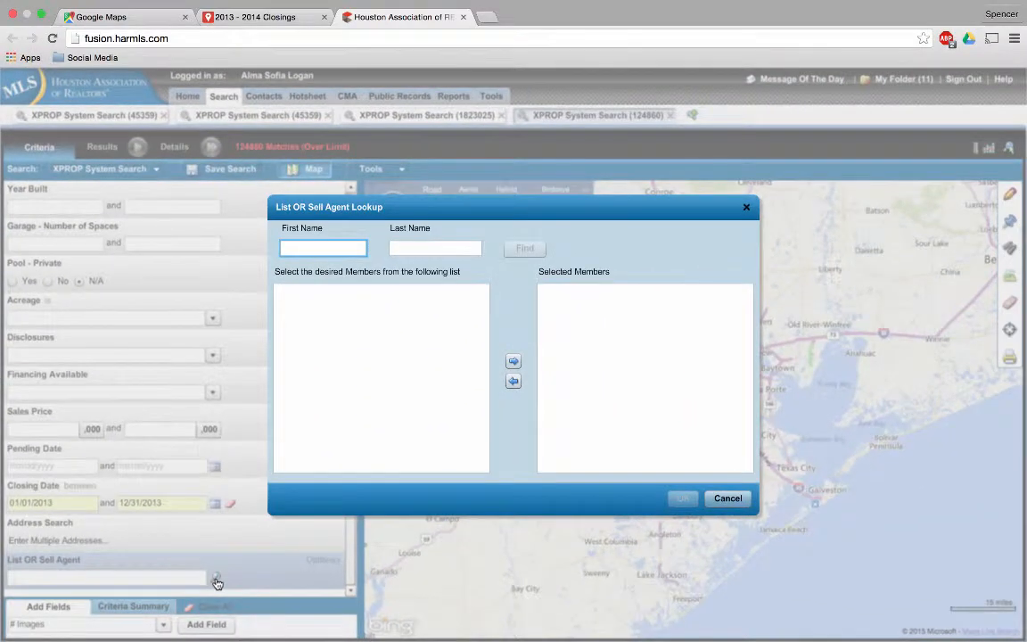
text(alm)
key(Tab)
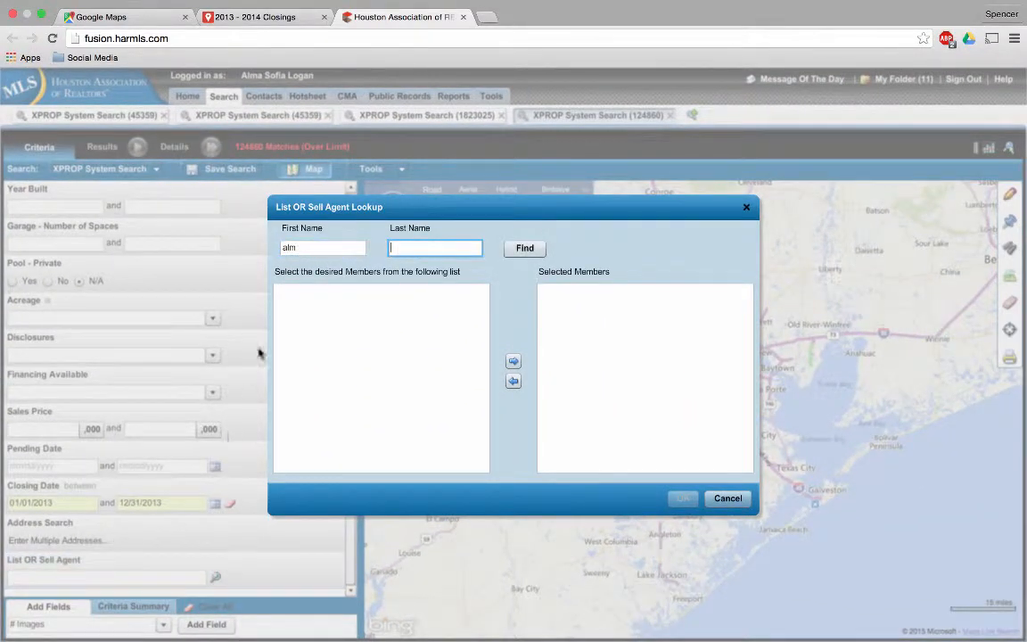
click(323, 247)
text(a)
key(Tab)
text(logan)
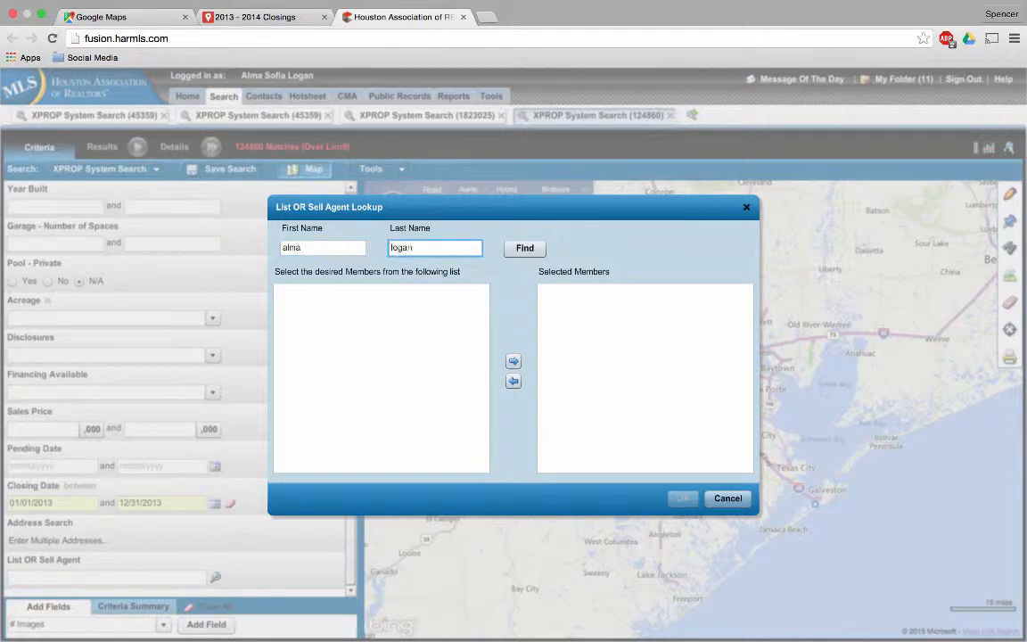
click(525, 247)
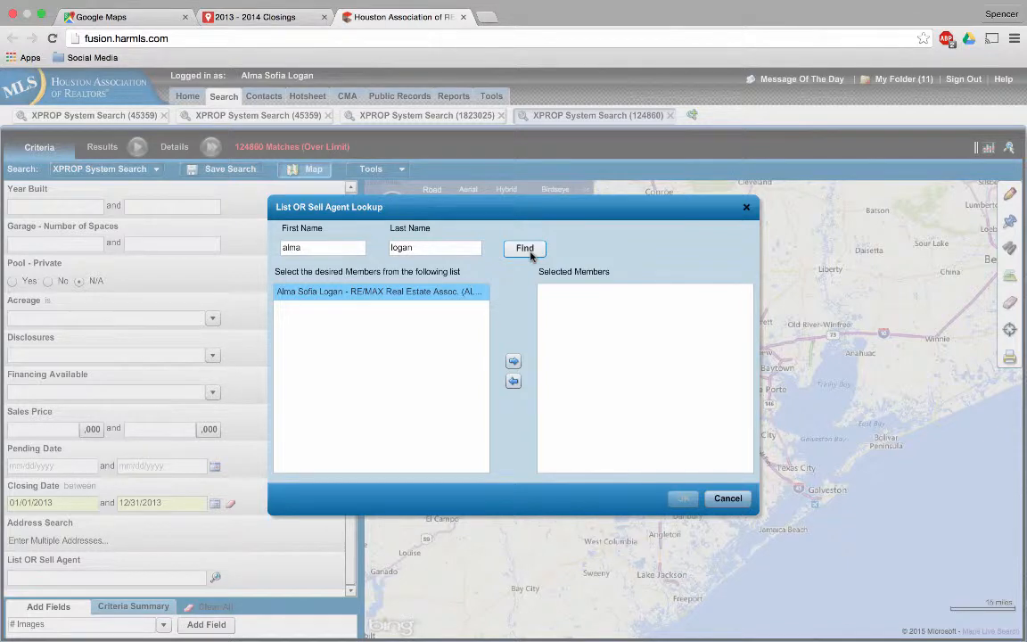
click(514, 361)
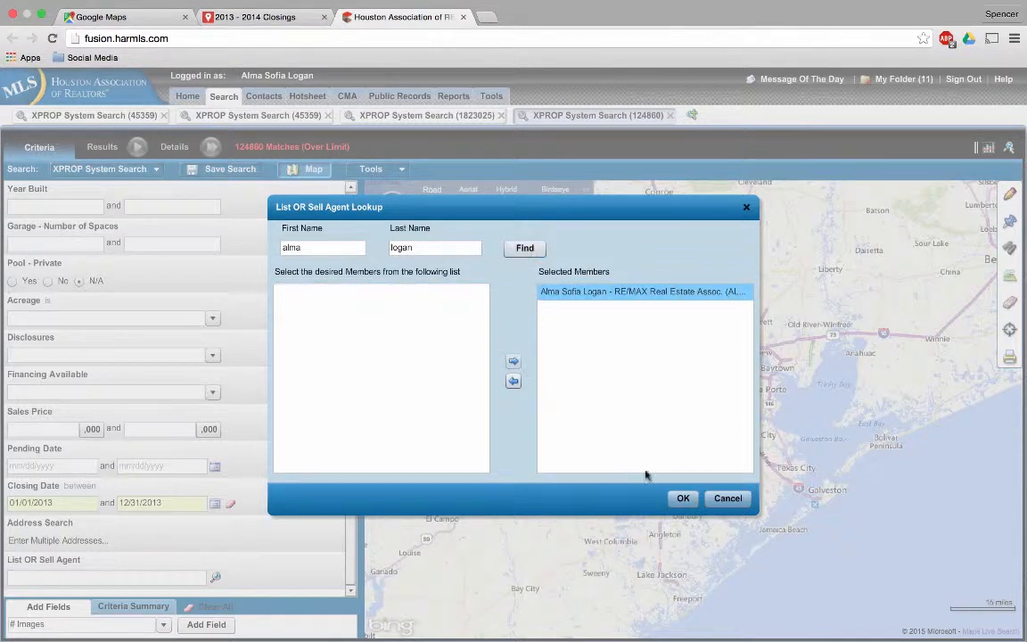
click(681, 498)
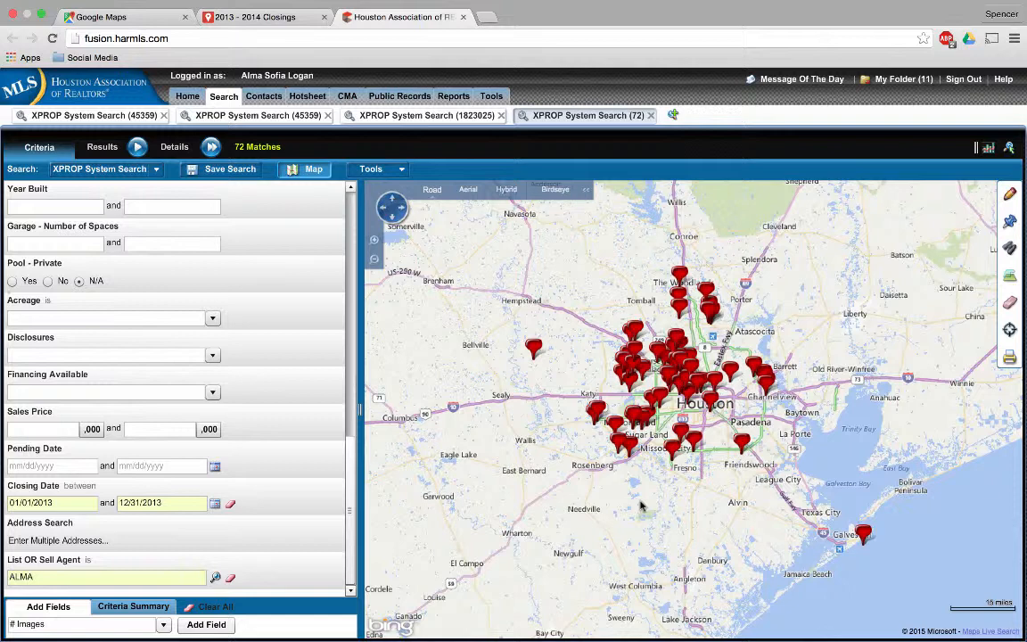
Export all matching listing records as a comma-delimited CSV file using the All Default Results Grid format
click(403, 169)
click(392, 189)
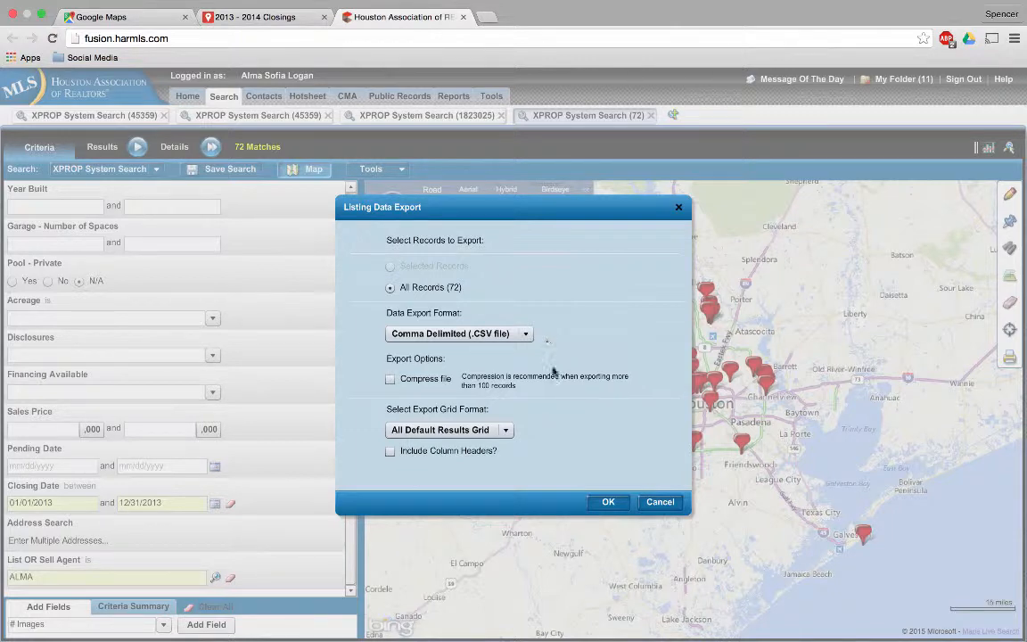
click(607, 502)
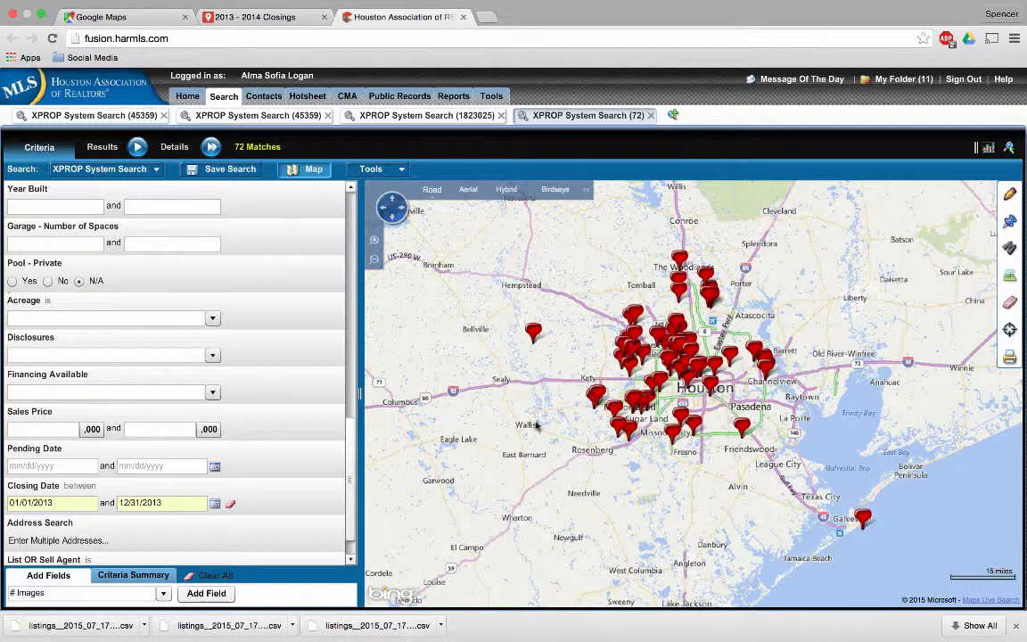
Change the Closing Date range to between 01/01/2014 and 12/31/2014
click(173, 503)
click(173, 503)
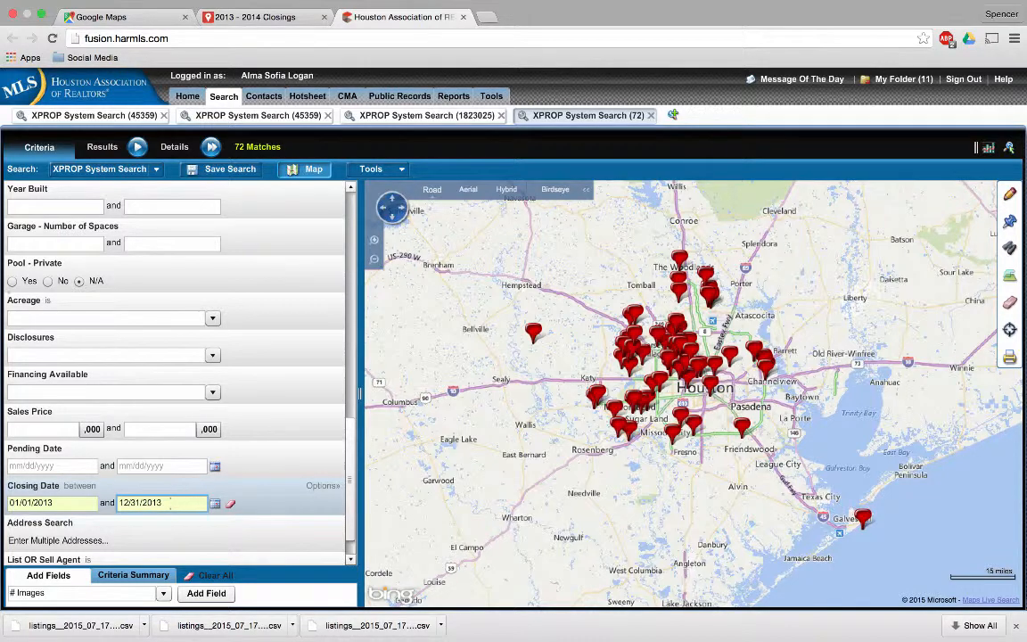
click(69, 505)
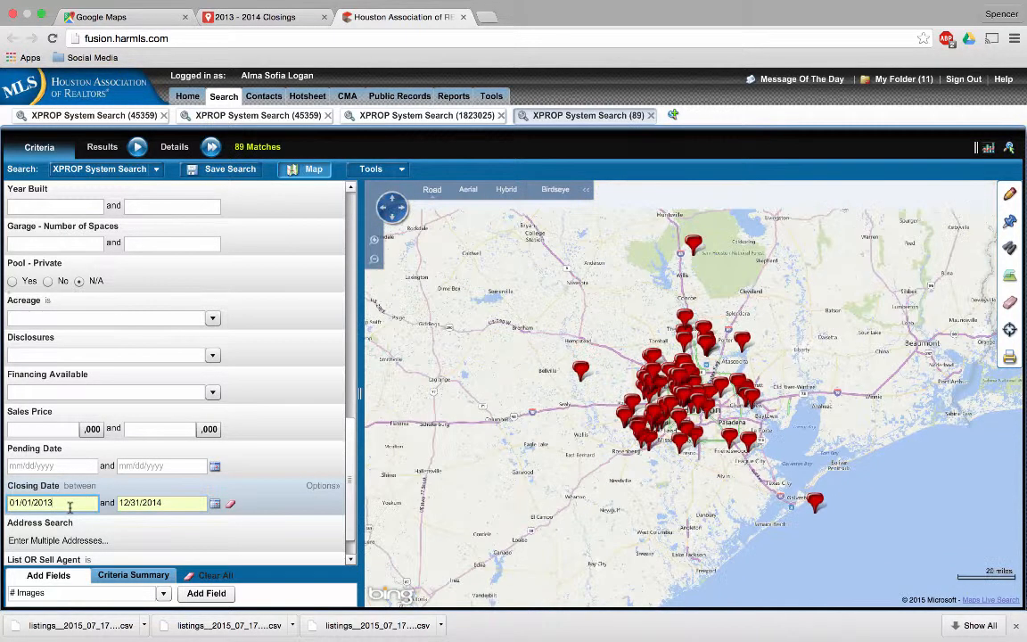
key(BackSpace)
text(4)
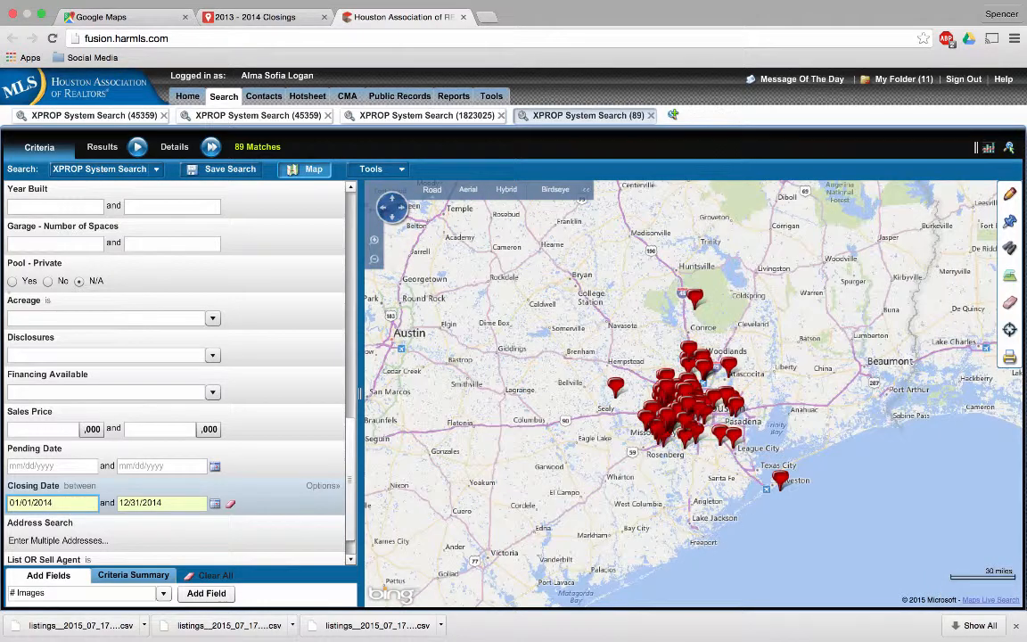
Apply the 2014 closing dates and export all matching listings as a comma-delimited CSV in the All Default Results Grid format
key(Tab)
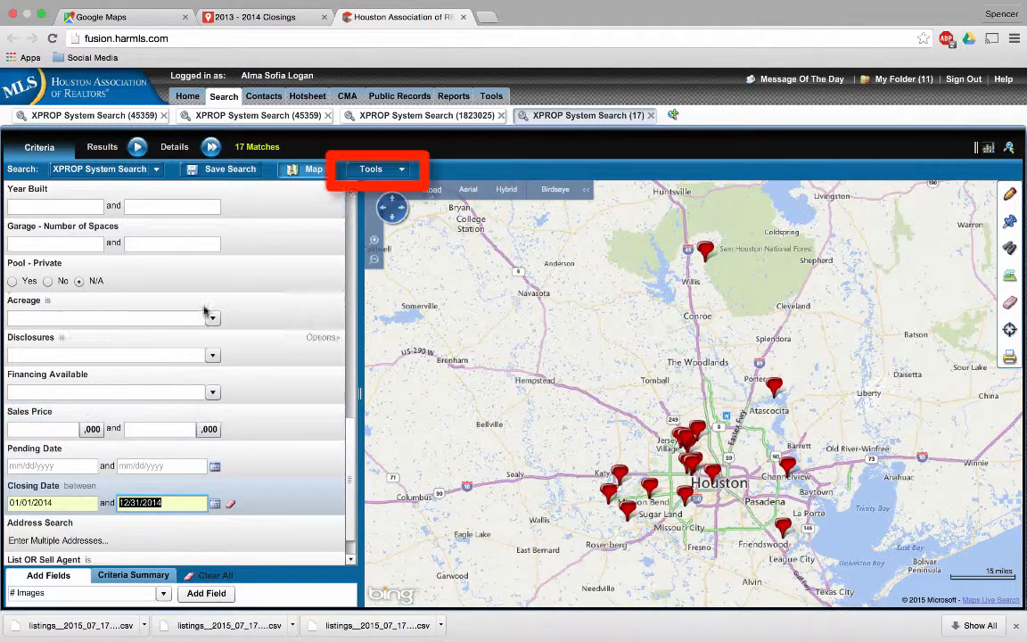
click(404, 172)
click(398, 187)
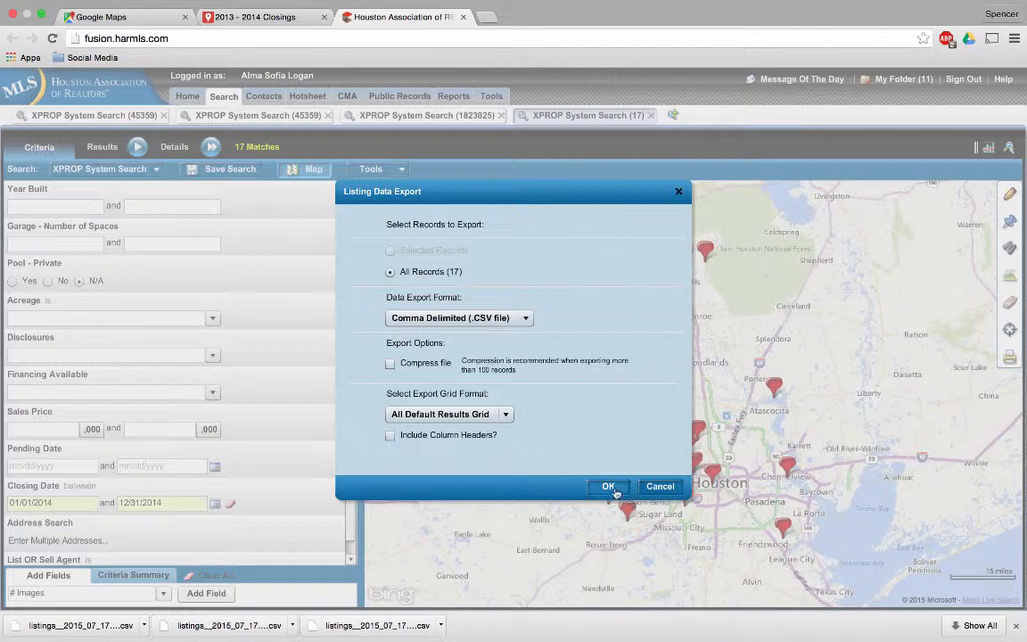
click(608, 488)
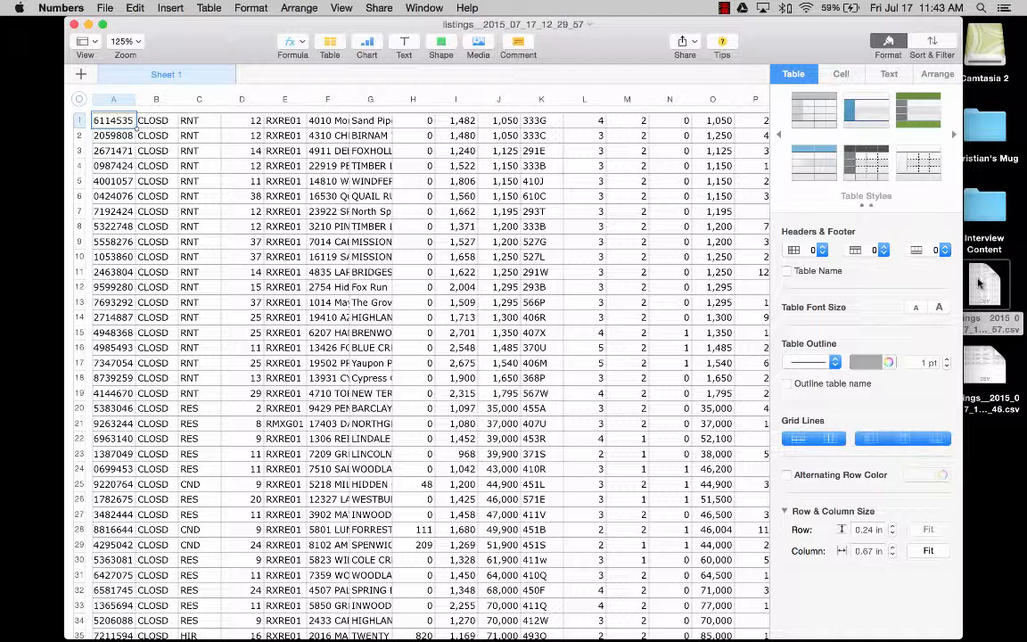
In the exported listings spreadsheet in Numbers, delete the five columns that precede the street addresses
scroll(165, 164, up, 2)
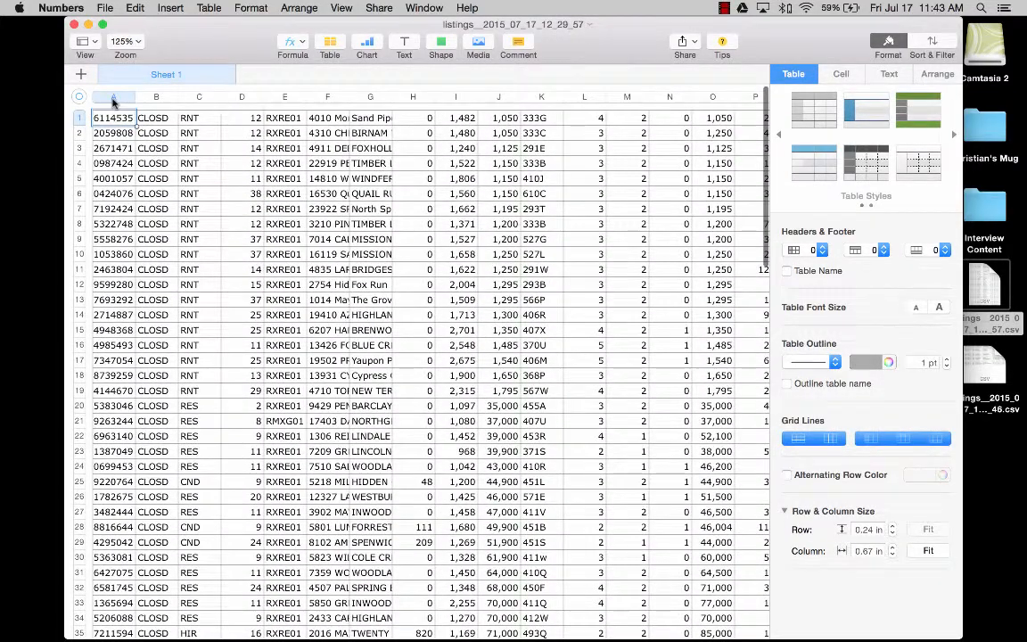
right_click(113, 103)
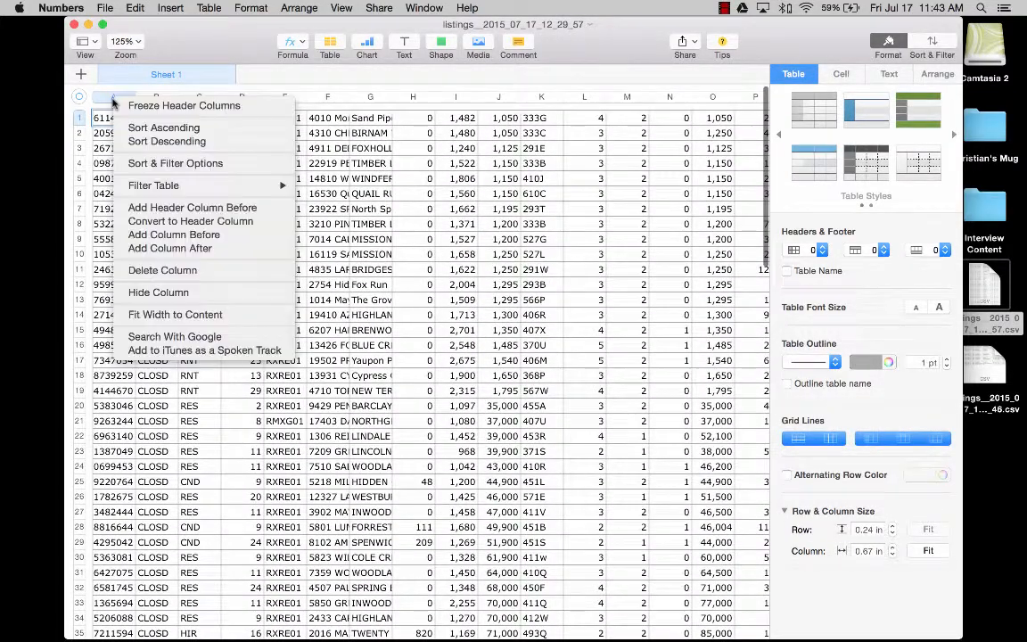
click(148, 272)
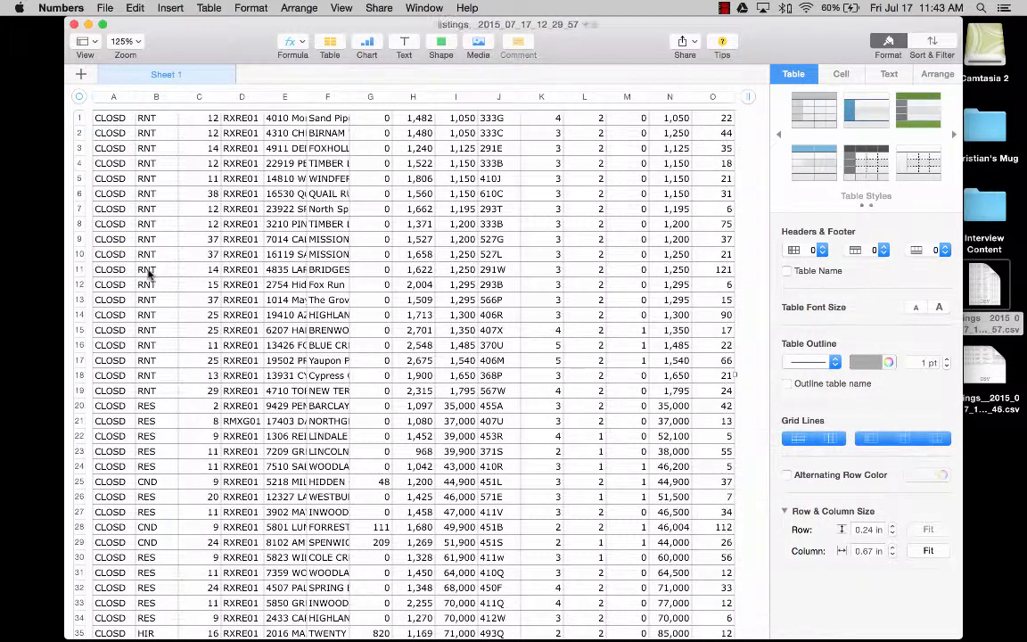
right_click(112, 99)
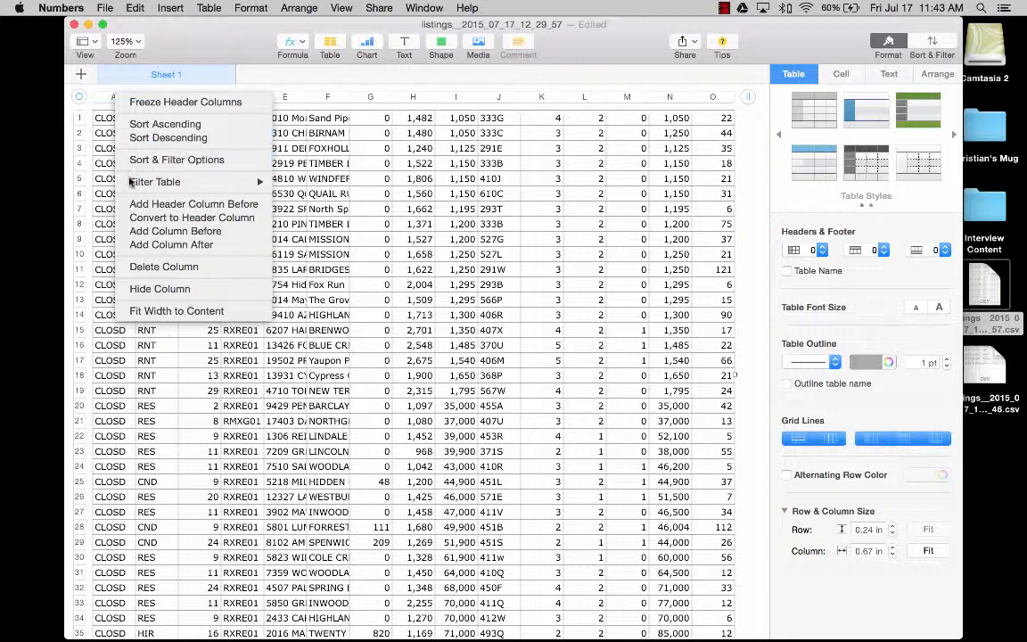
click(143, 267)
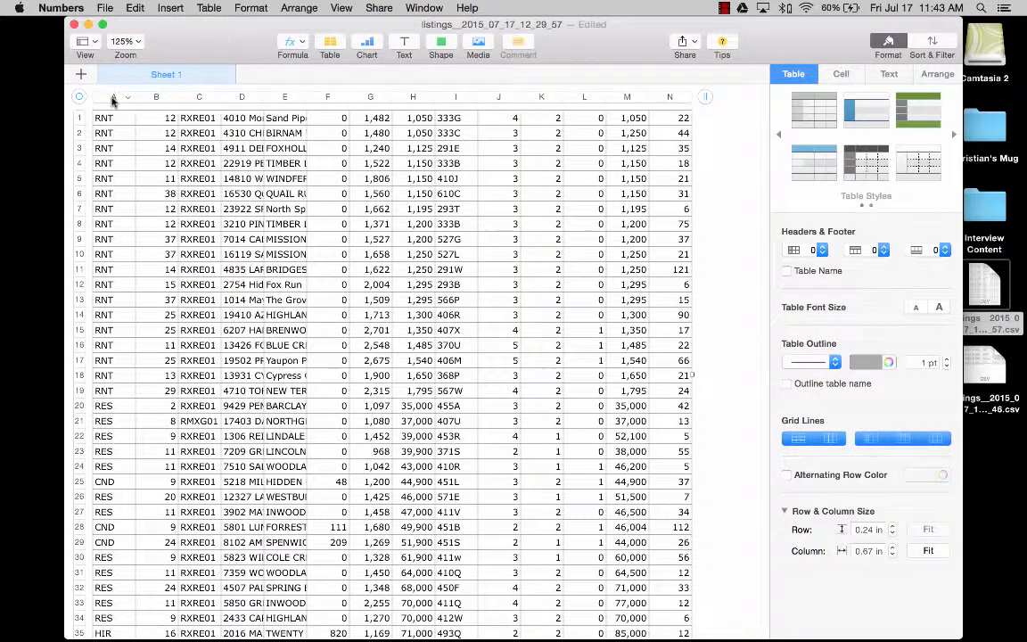
right_click(112, 100)
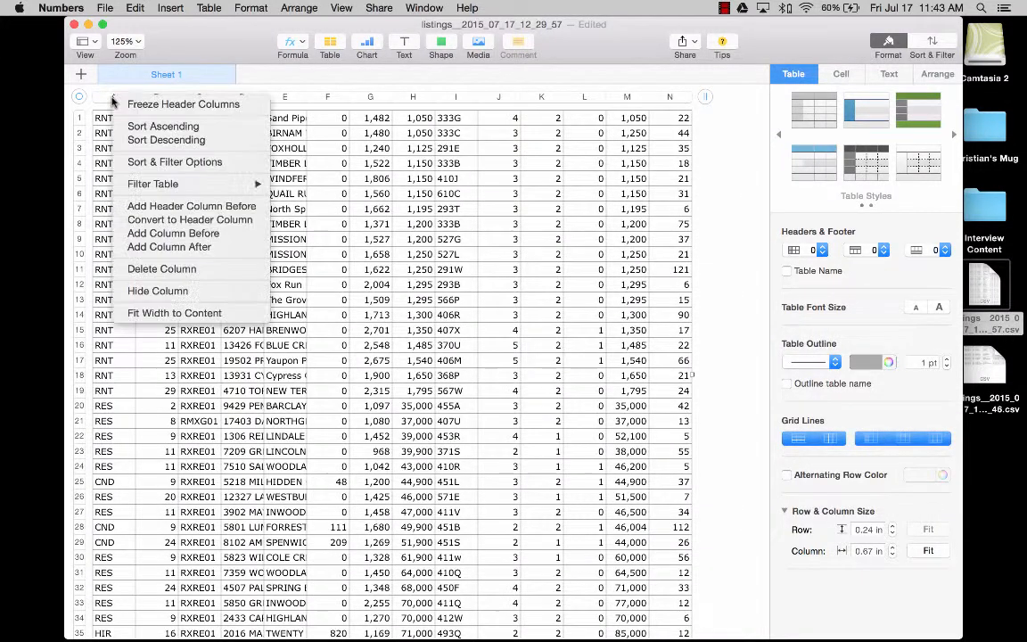
click(142, 268)
click(117, 98)
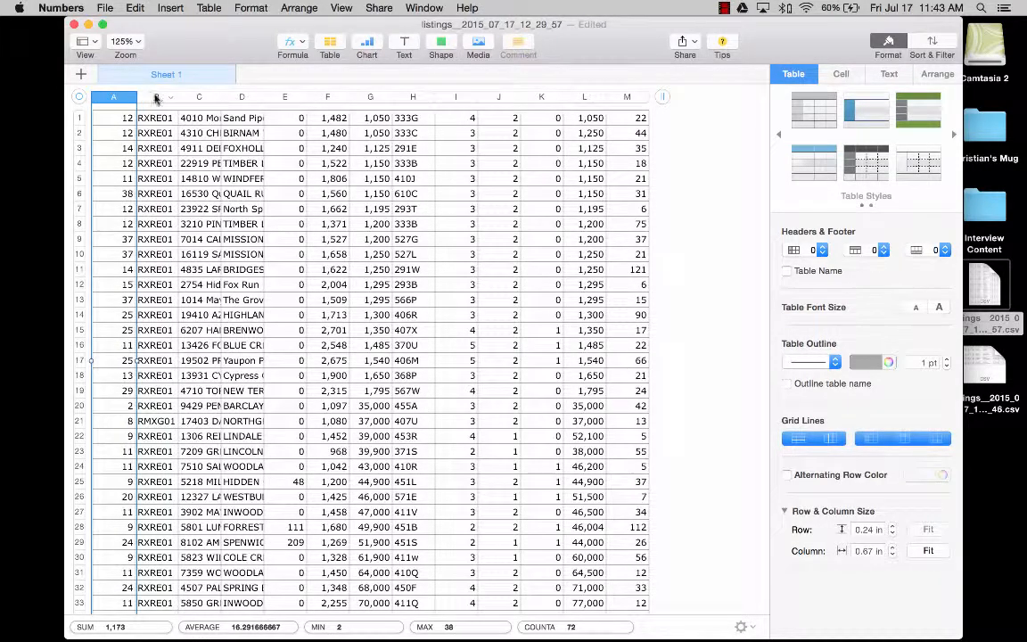
shift+click(156, 99)
right_click(156, 99)
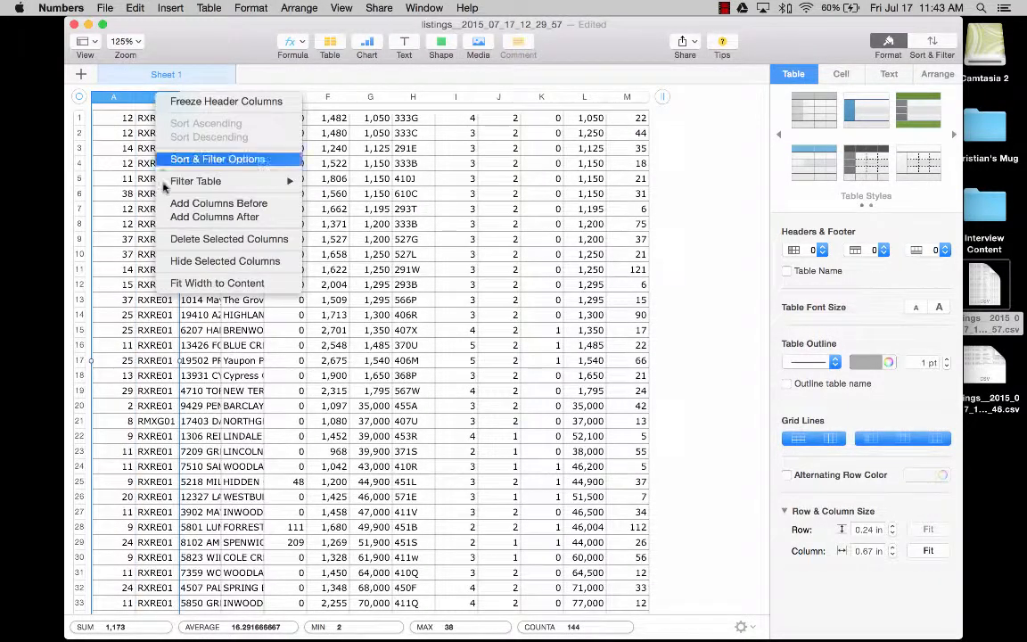
click(183, 239)
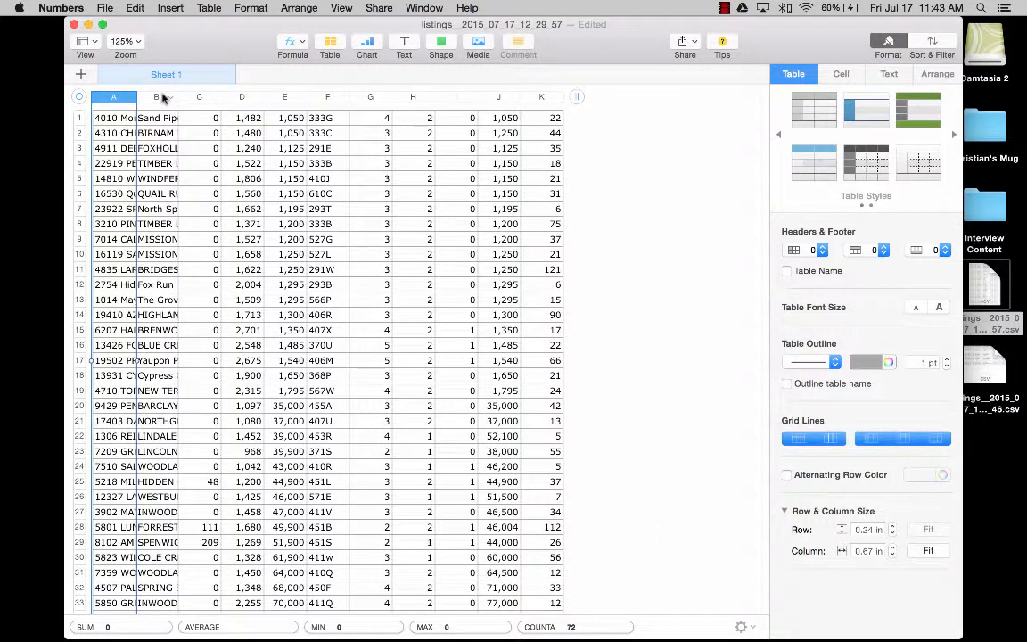
Delete all columns after the street addresses, B through K, leaving only the address column
click(161, 98)
shift+click(537, 99)
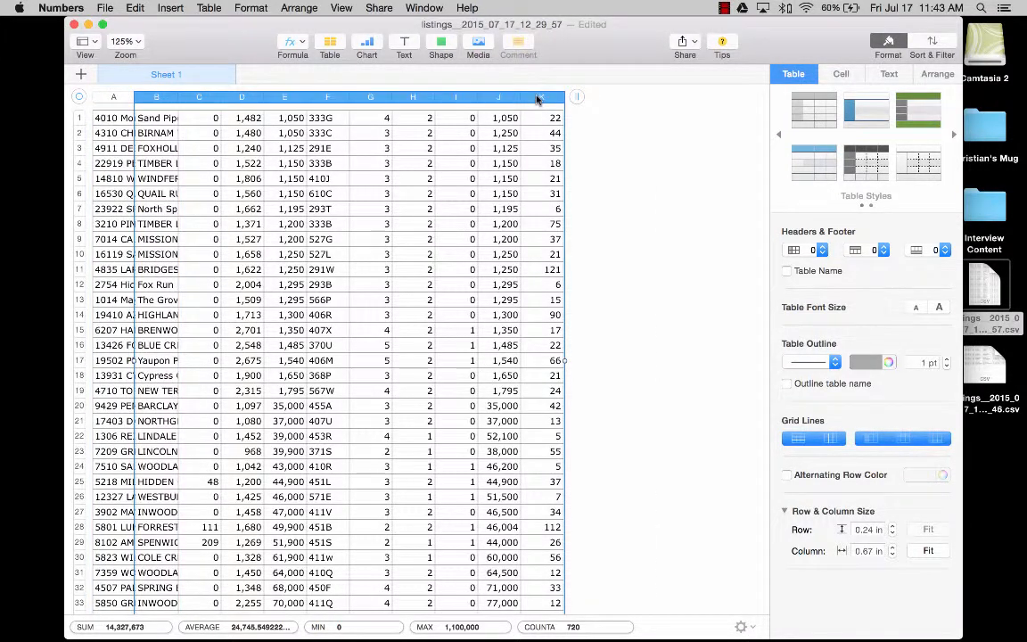
right_click(538, 99)
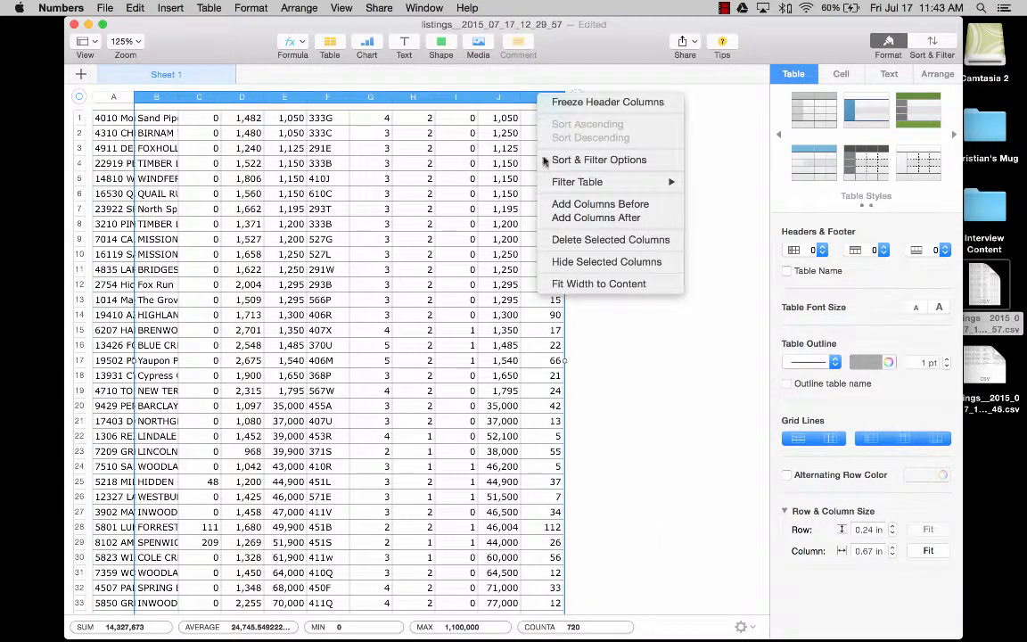
click(558, 239)
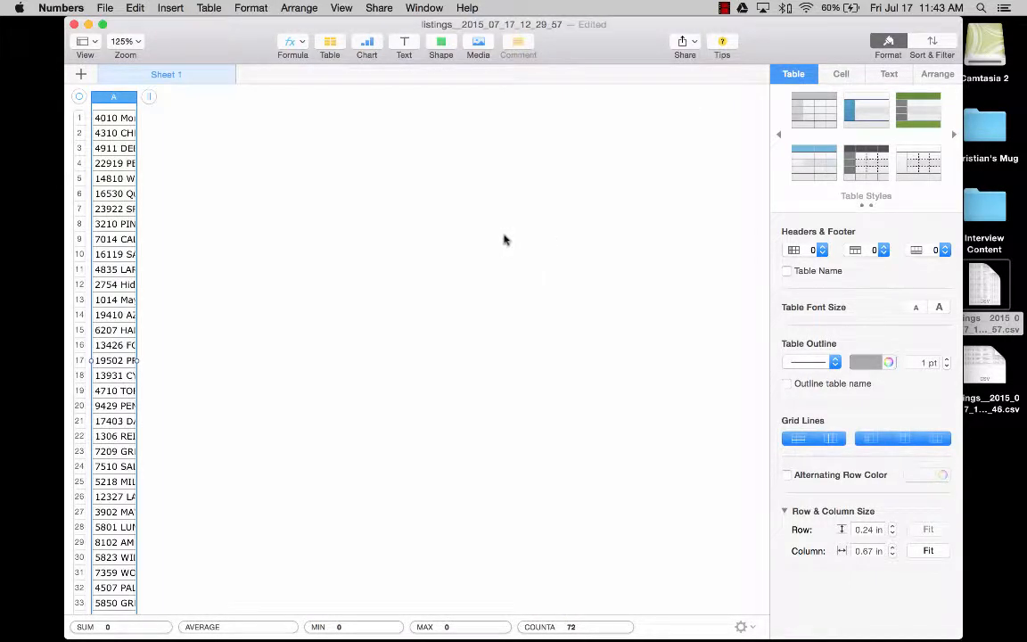
Widen the address column to about 3.54 in so the full street addresses fit
click(130, 98)
click(103, 104)
drag(135, 94, 319, 112)
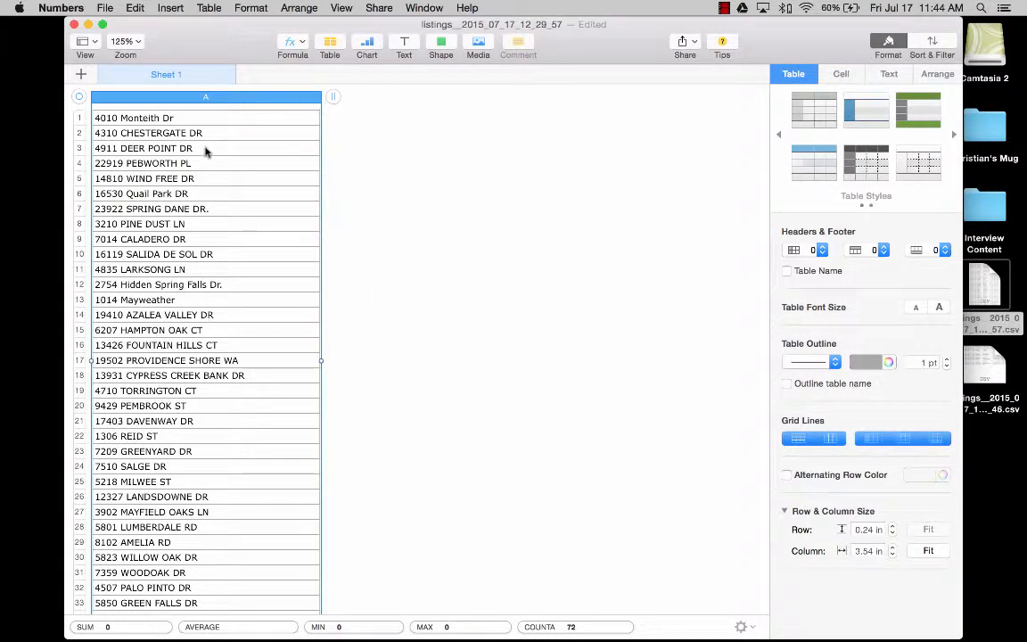
Insert a row above the first address and enter the heading Address in cell A1
scroll(197, 152, up, 3)
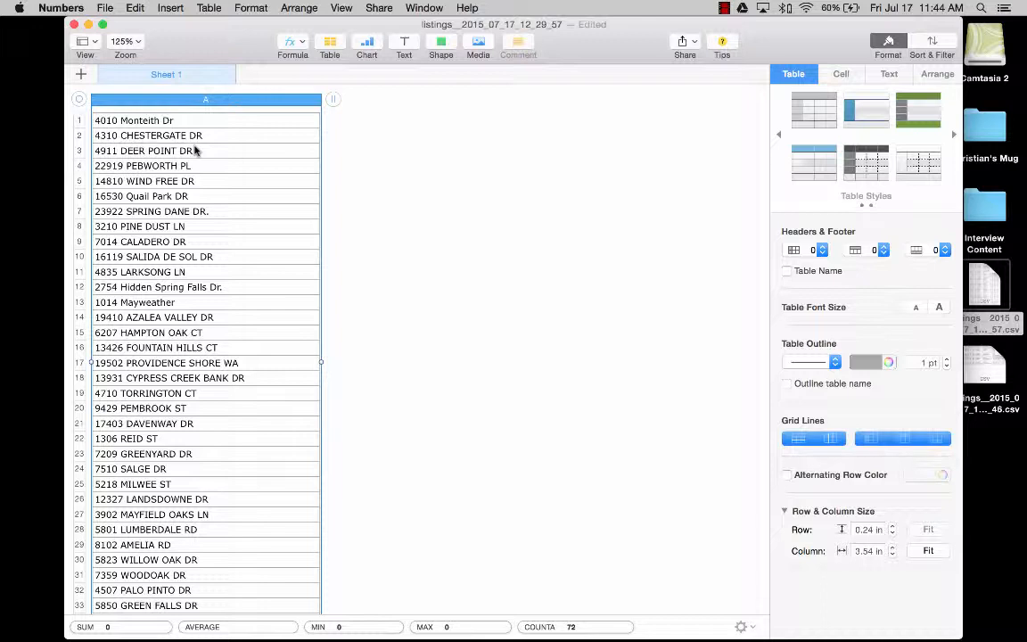
right_click(80, 124)
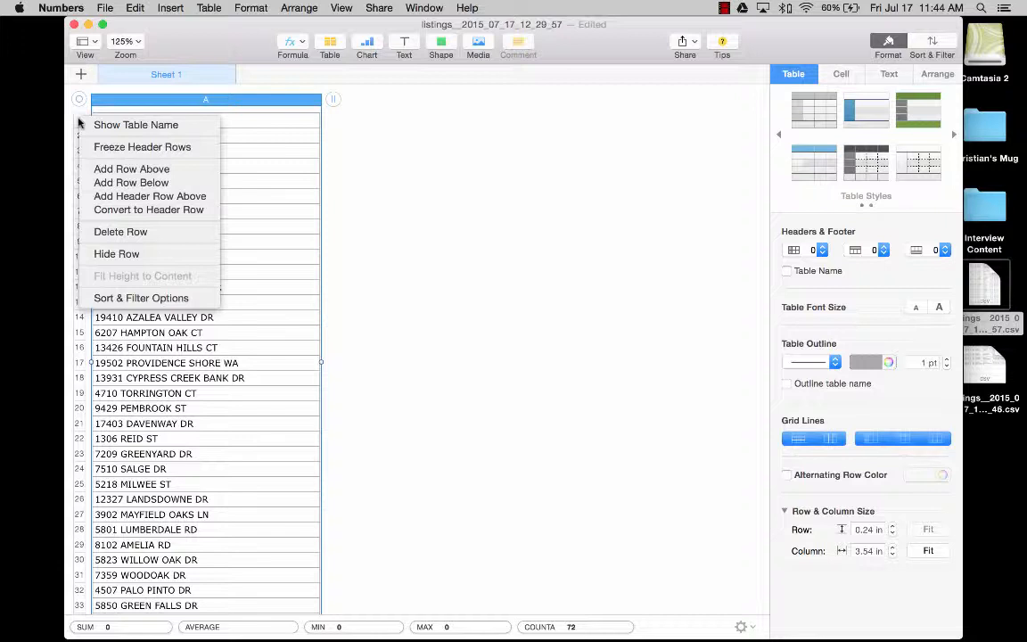
click(98, 168)
click(122, 120)
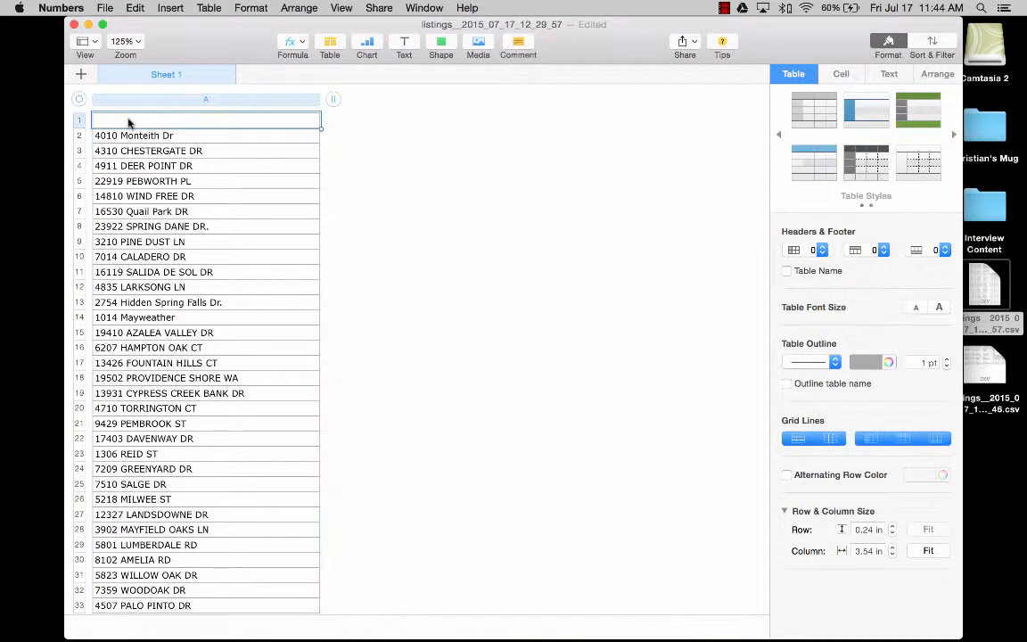
click(123, 99)
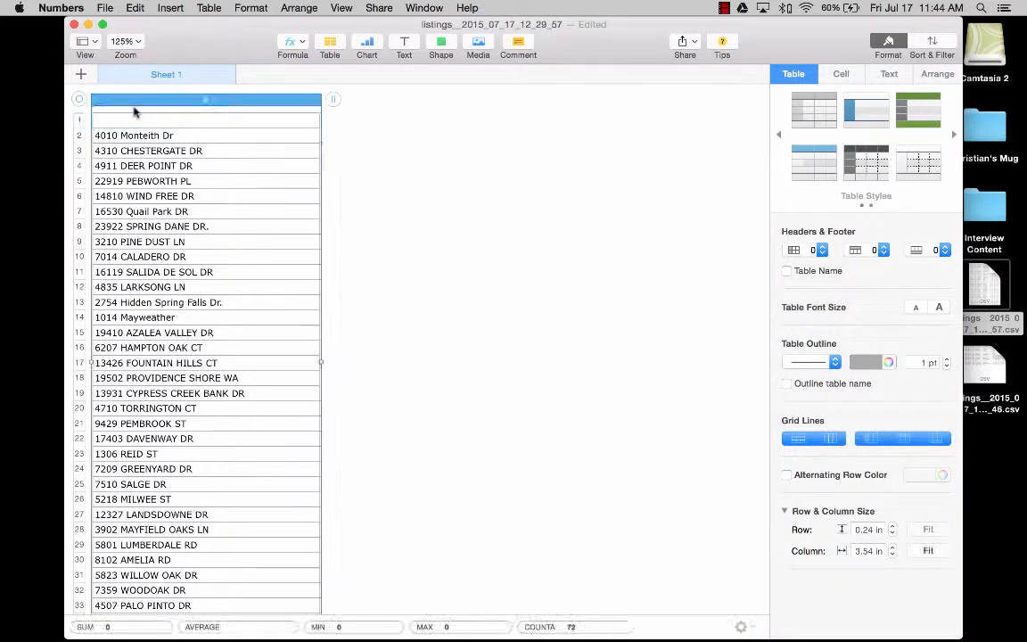
click(132, 109)
click(124, 118)
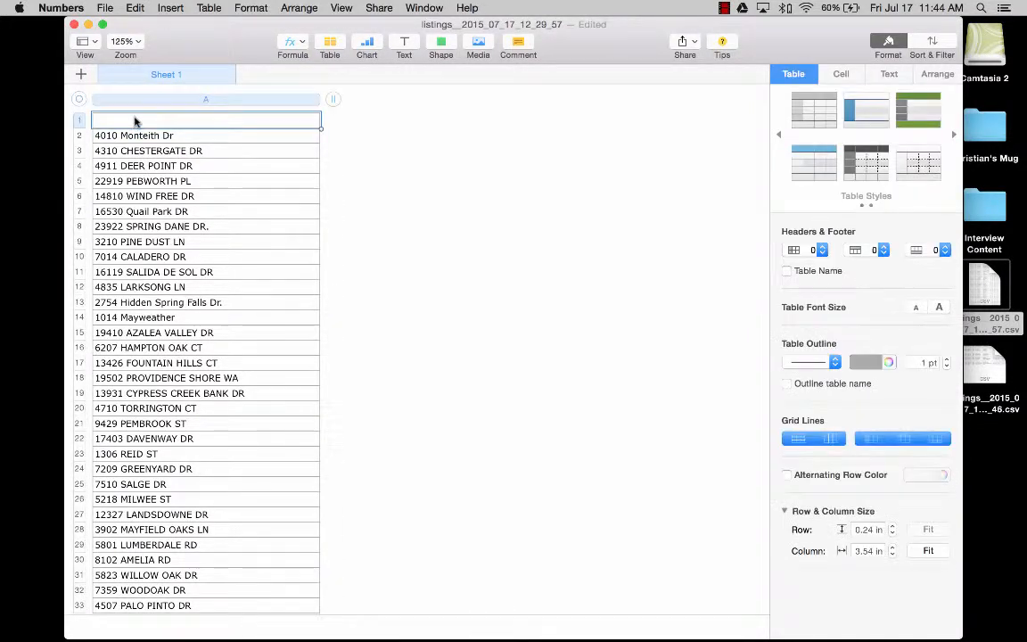
click(135, 118)
text(Address)
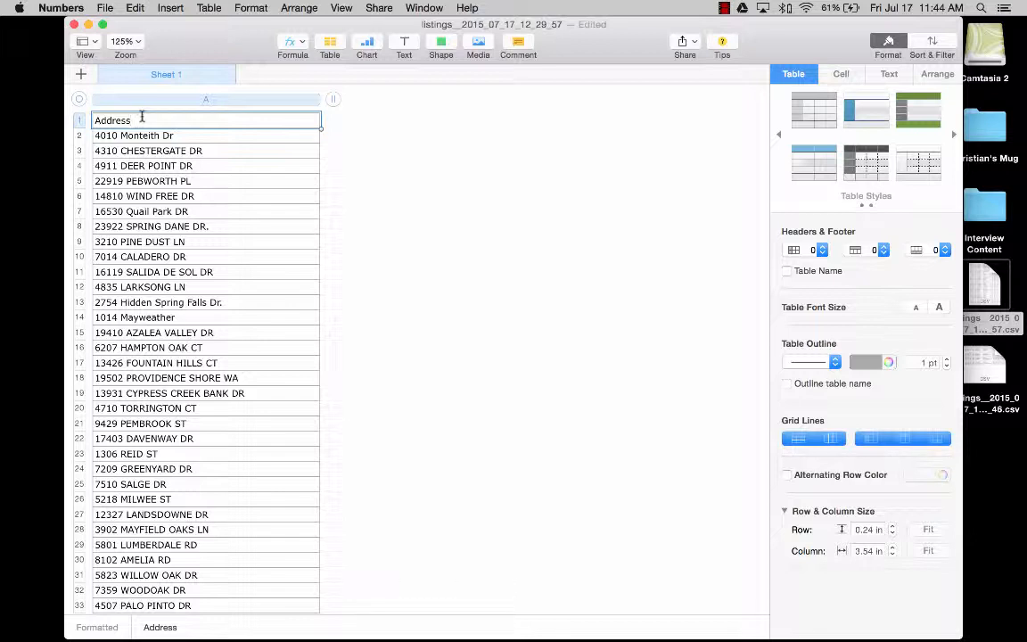
Add two columns after the addresses and head them State and Year in row 1
click(335, 101)
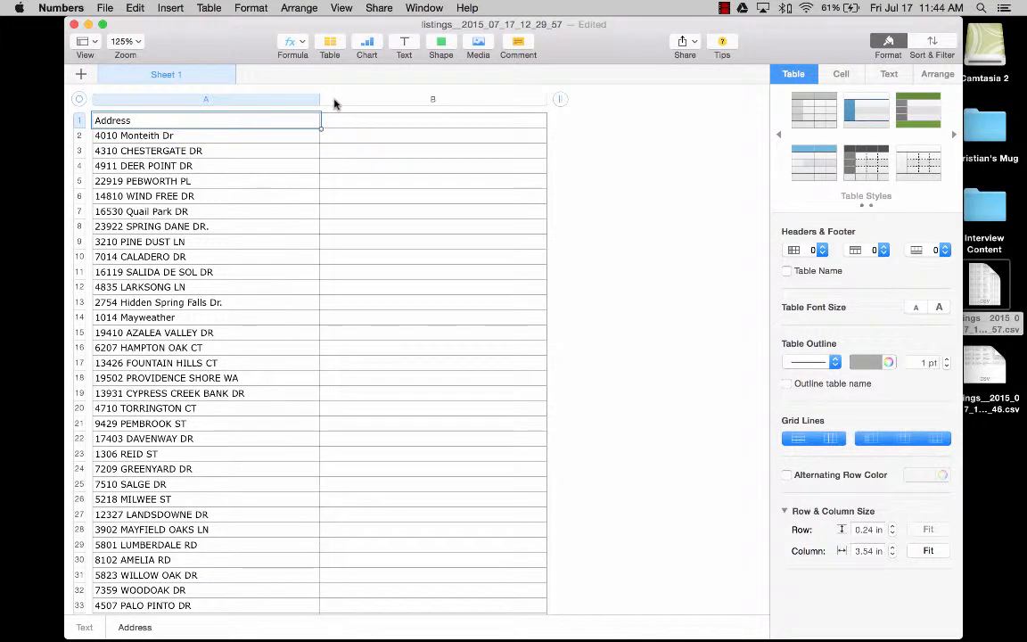
click(364, 125)
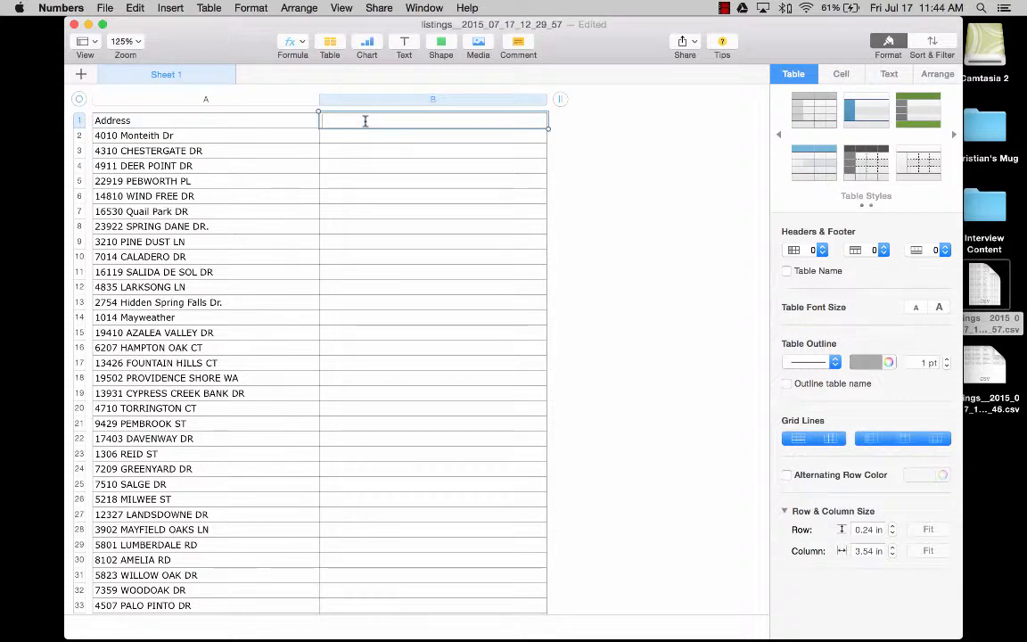
text(State)
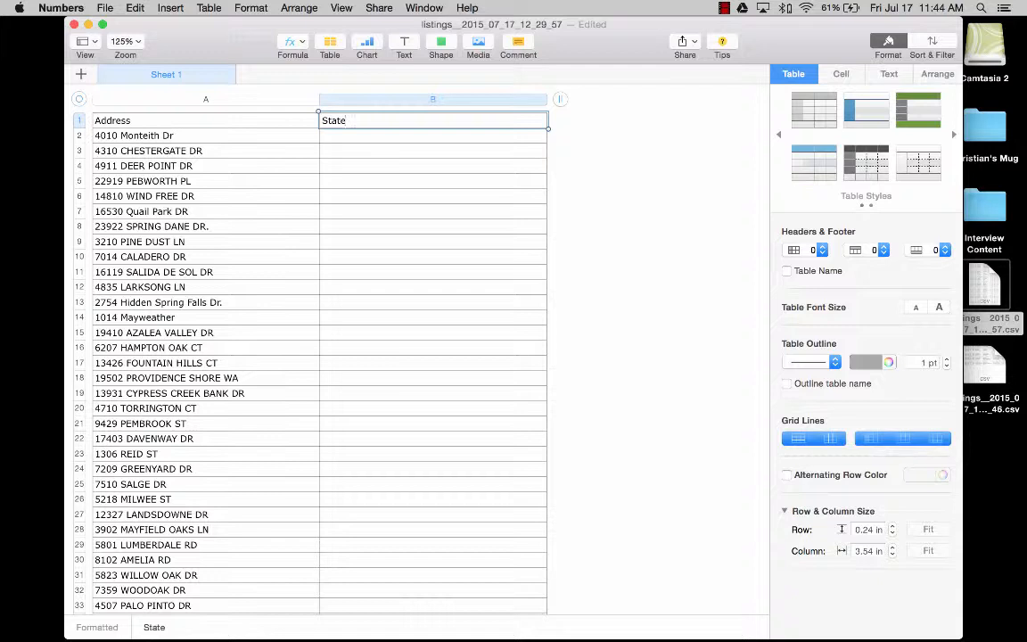
click(560, 101)
click(565, 121)
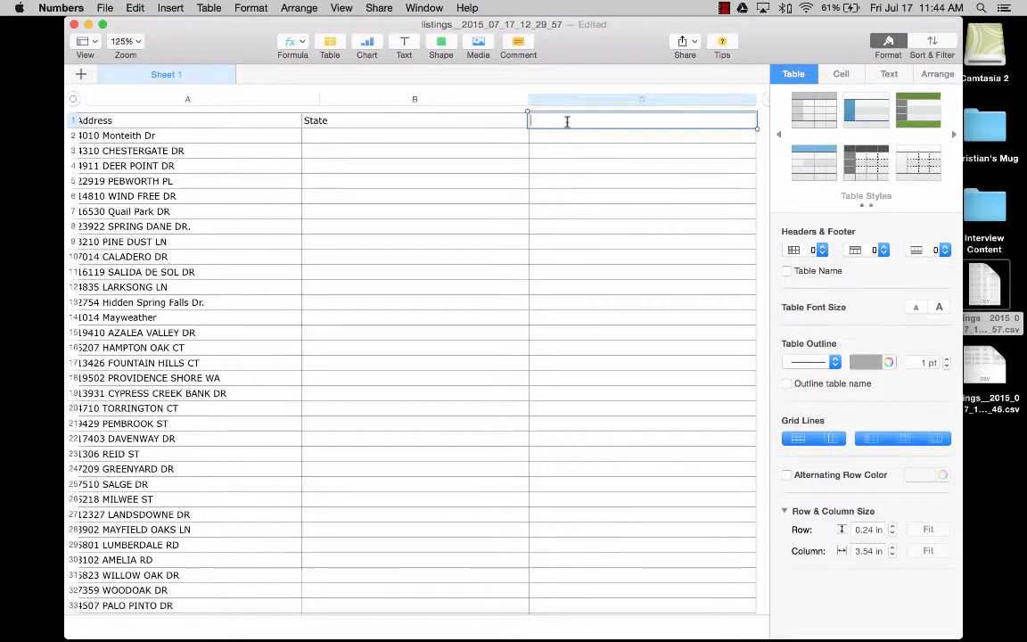
text(Ye)
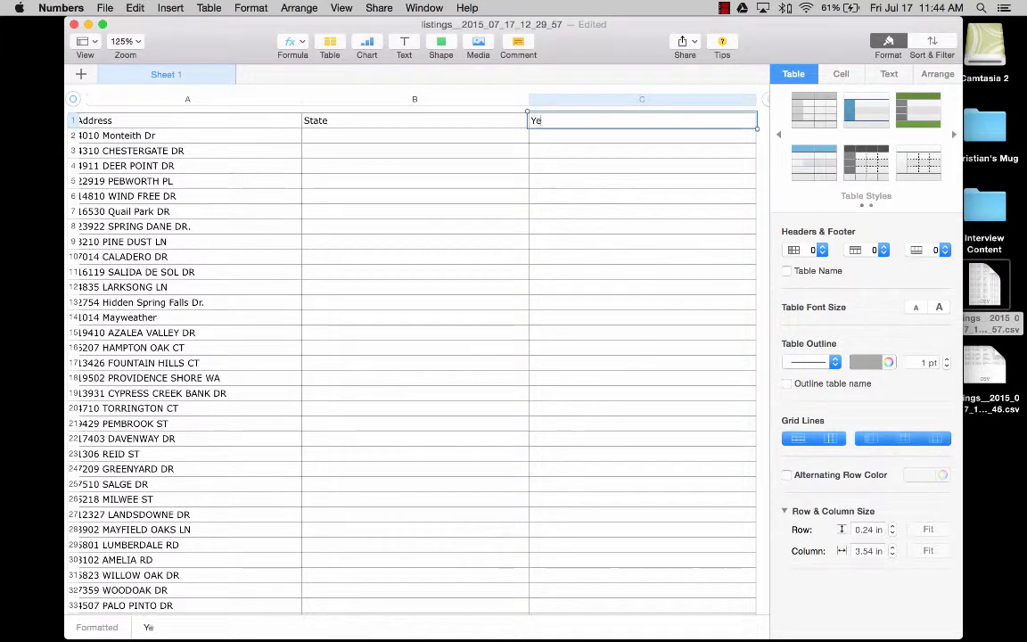
text(ar)
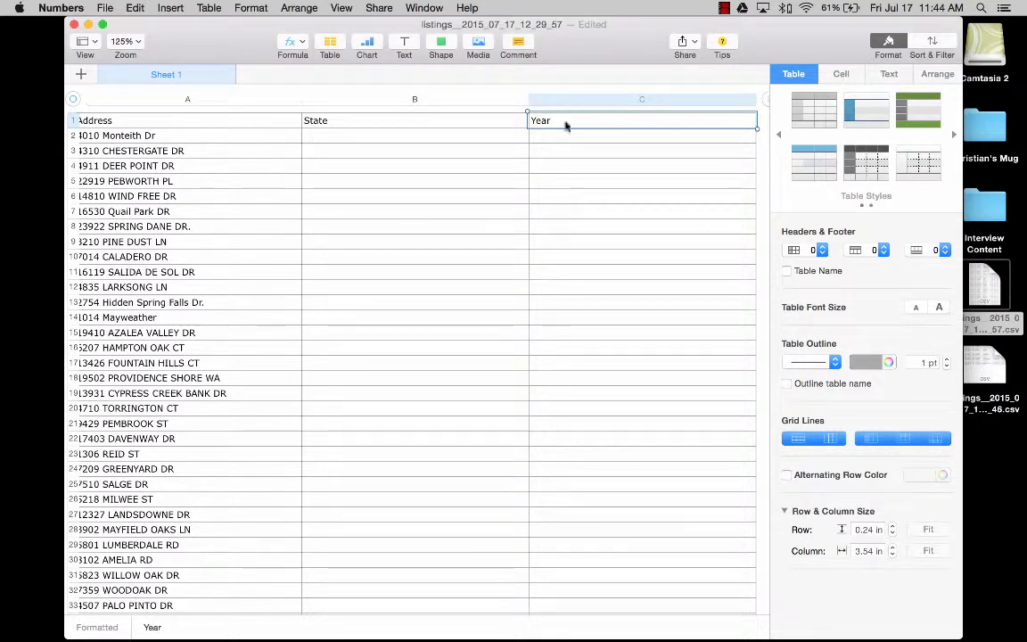
Enter Texas in the first State cell and fill it down to the last address row
click(443, 138)
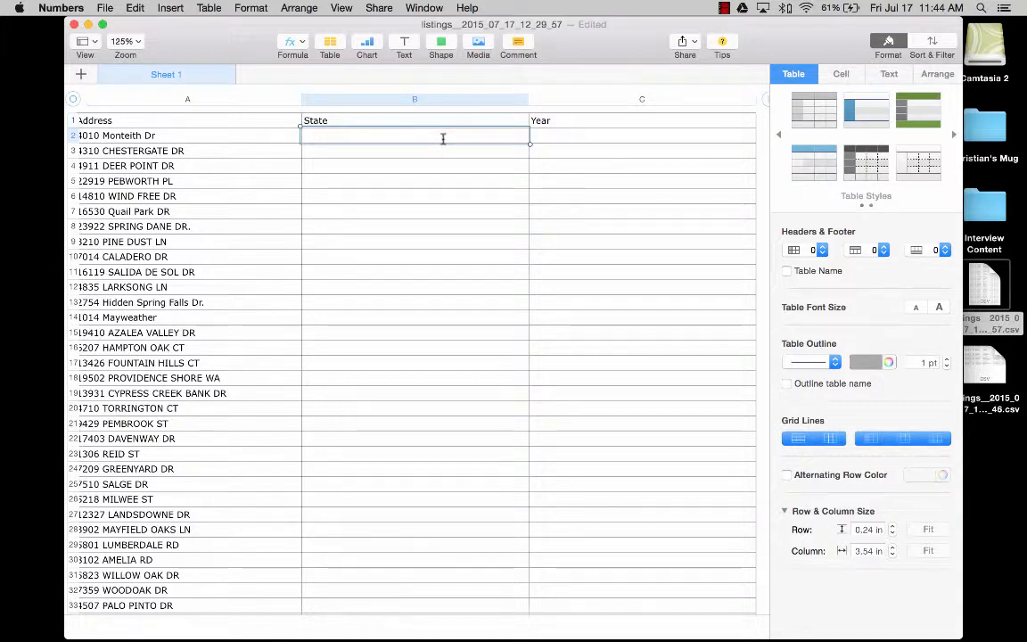
text(Texas)
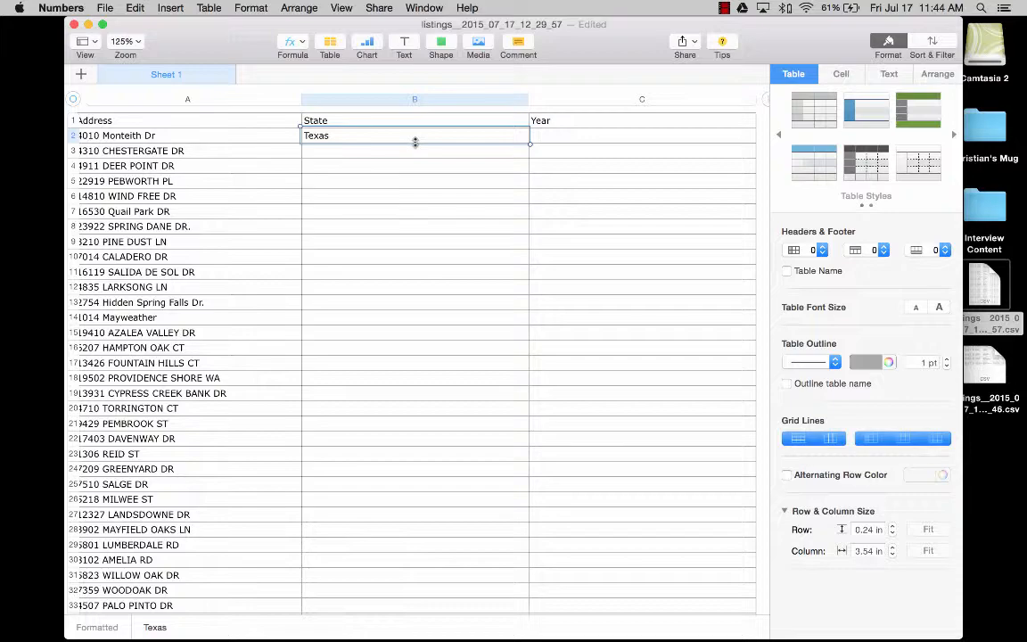
click(414, 141)
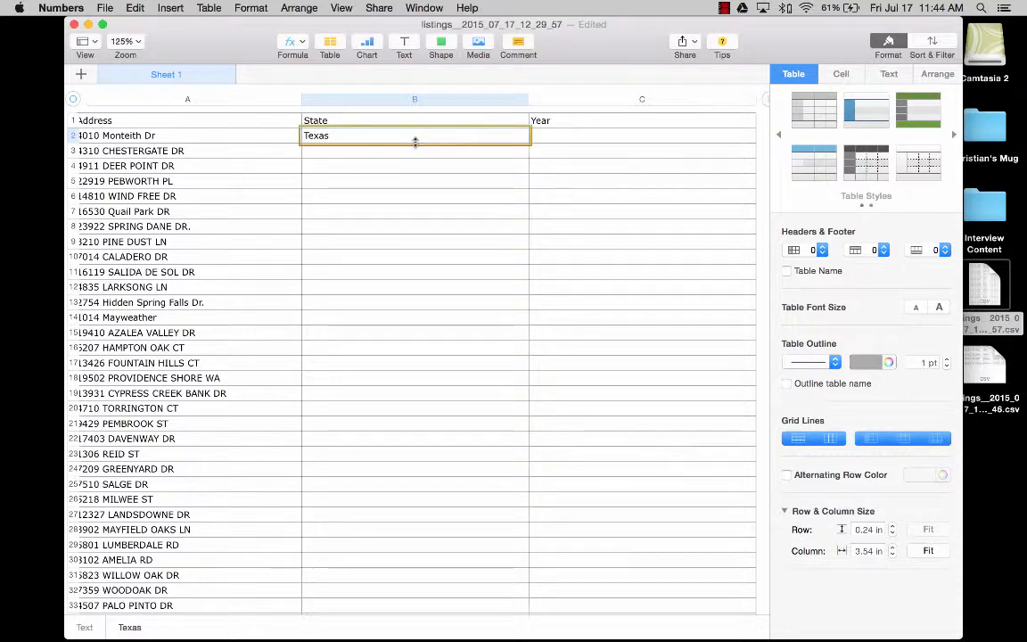
drag(415, 141, 369, 477)
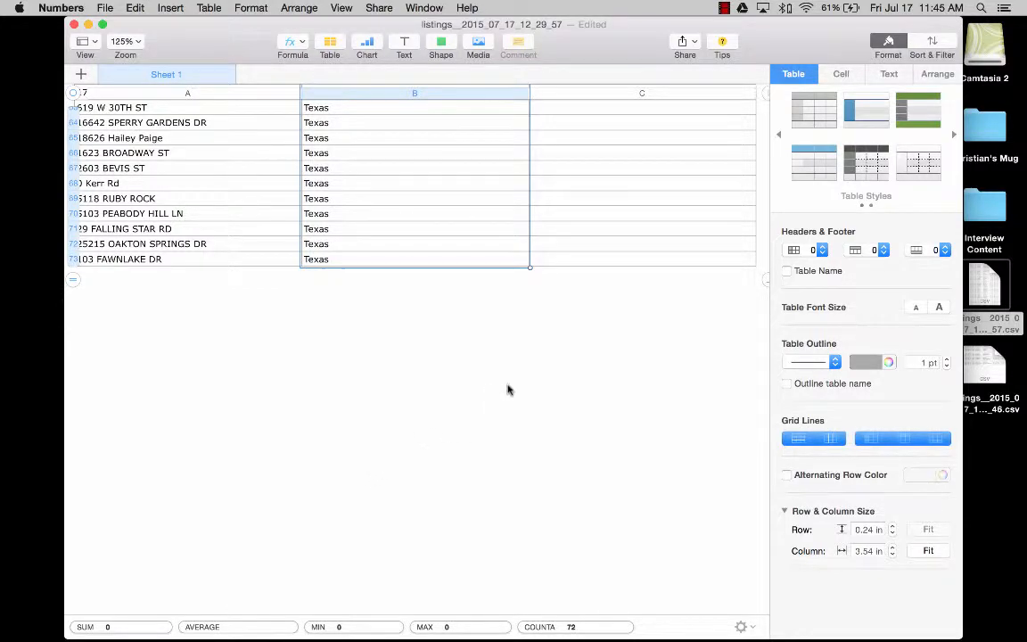
Enter 2013 in the first Year cell and fill it down to the last address row
scroll(508, 389, up, 15)
click(590, 137)
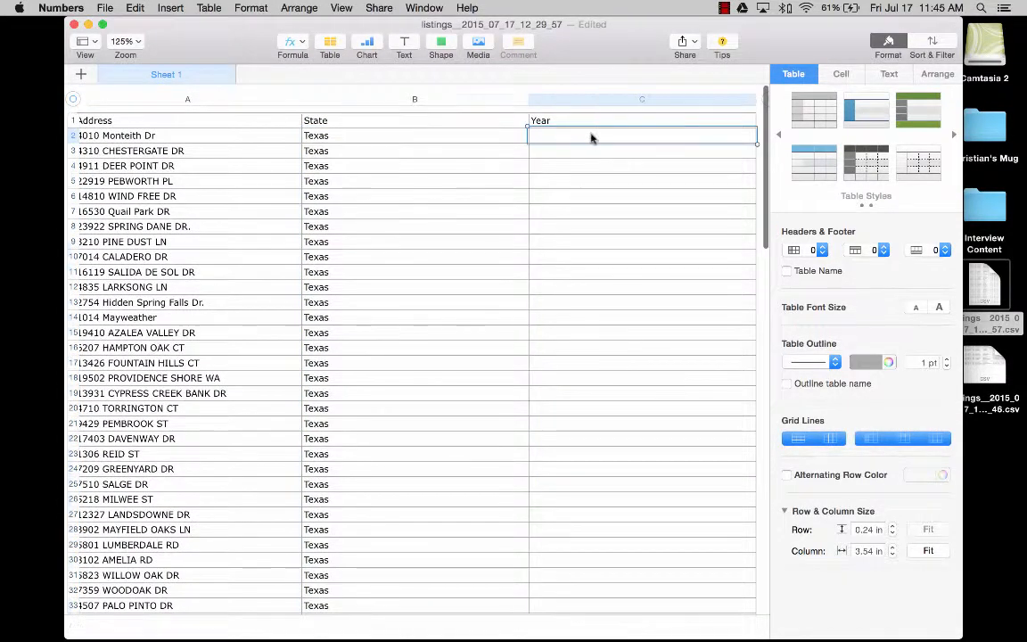
text(2014)
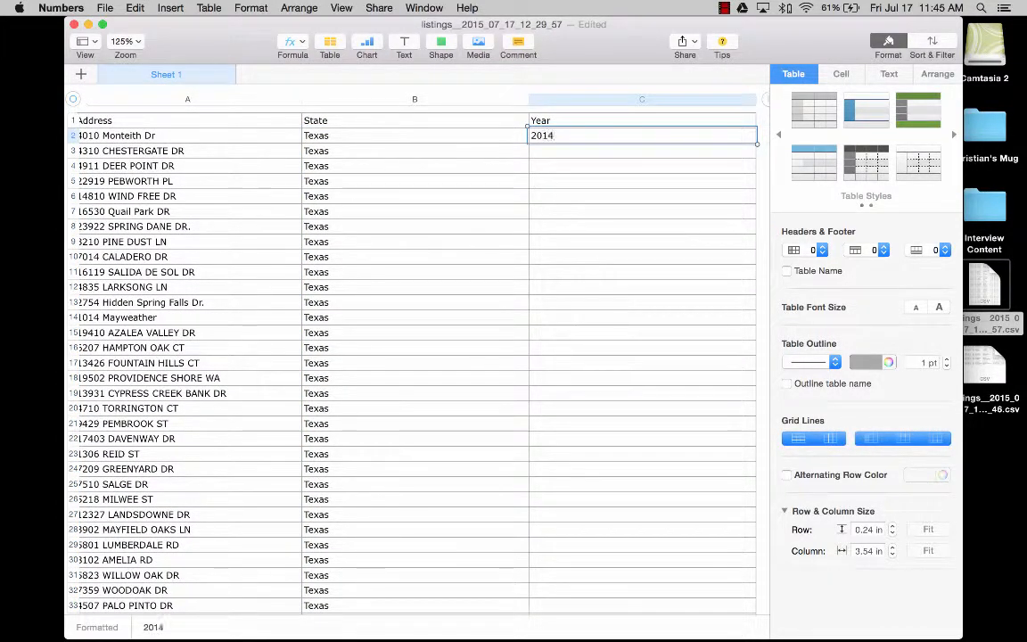
key(BackSpace)
text(3)
drag(641, 144, 614, 388)
scroll(614, 389, up, 5)
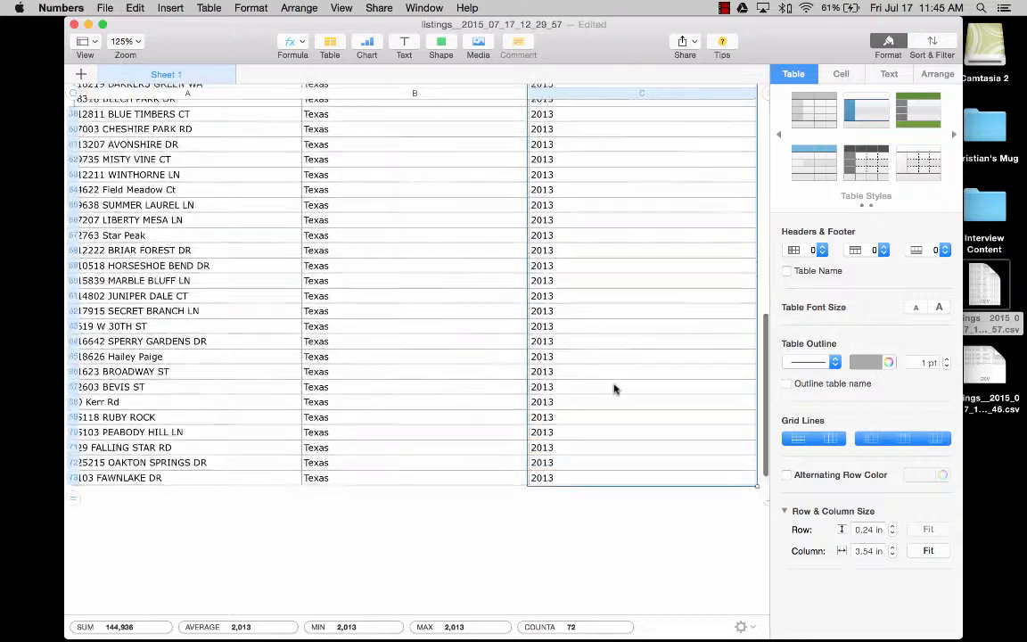
Switch to Google Maps in the browser and create a new custom map
scroll(614, 388, up, 10)
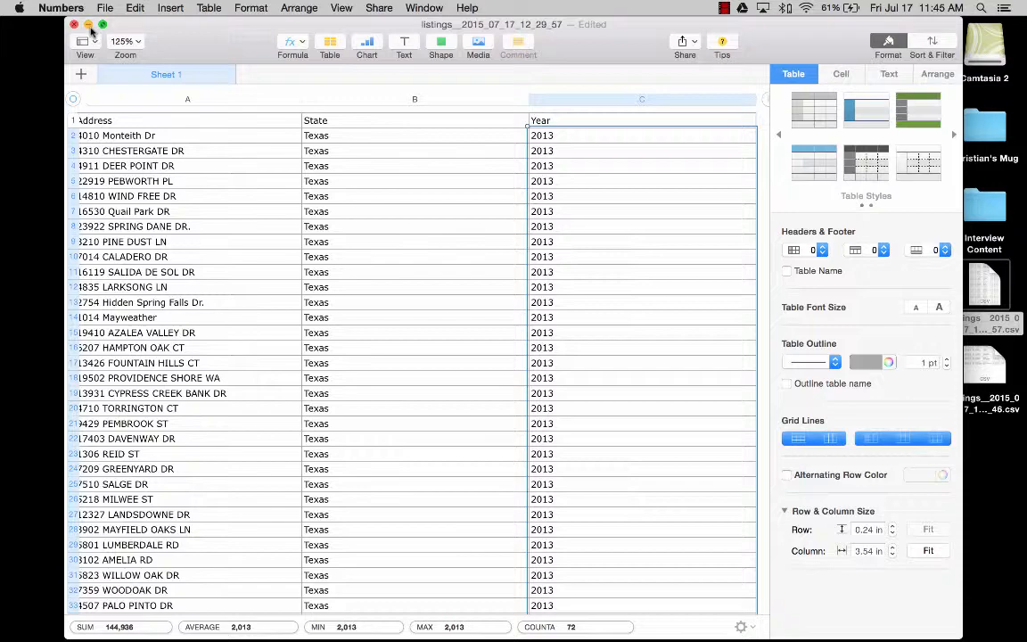
scroll(268, 225, left, 2)
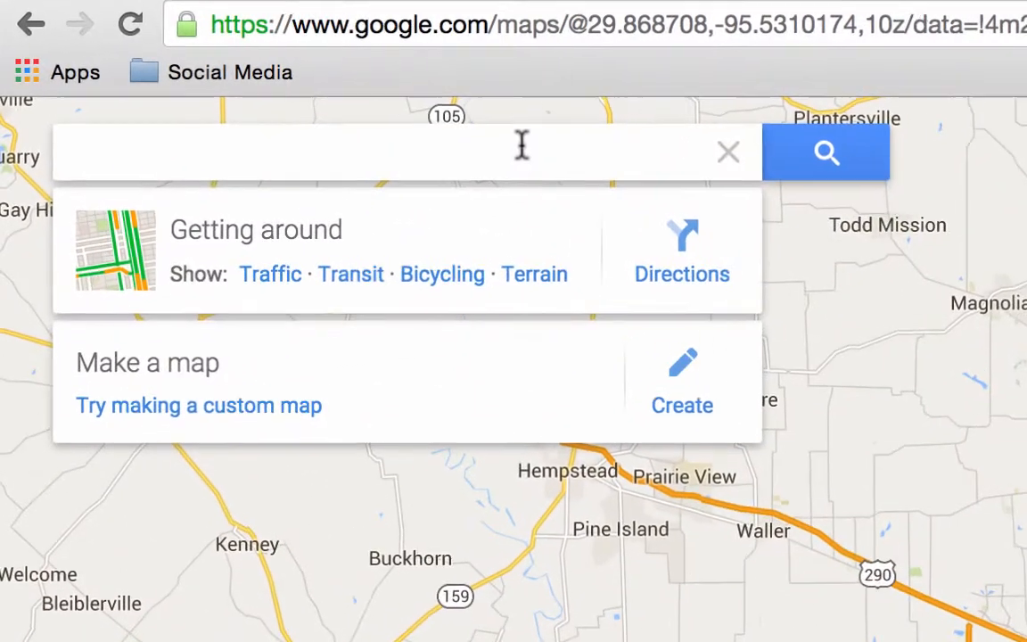
click(523, 145)
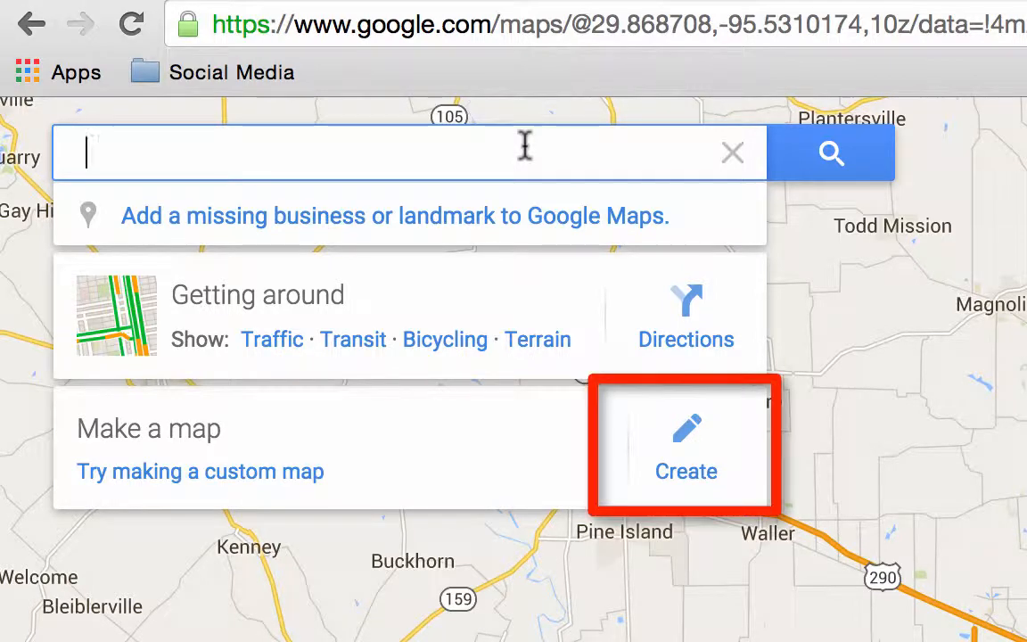
click(684, 437)
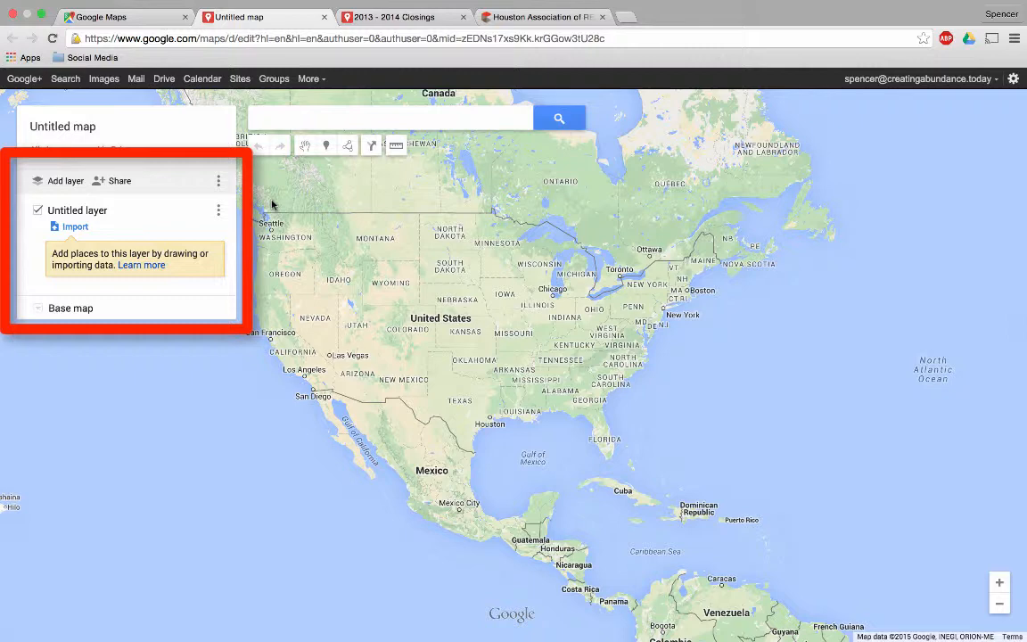
Rename the map's untitled layer as 2013
click(96, 213)
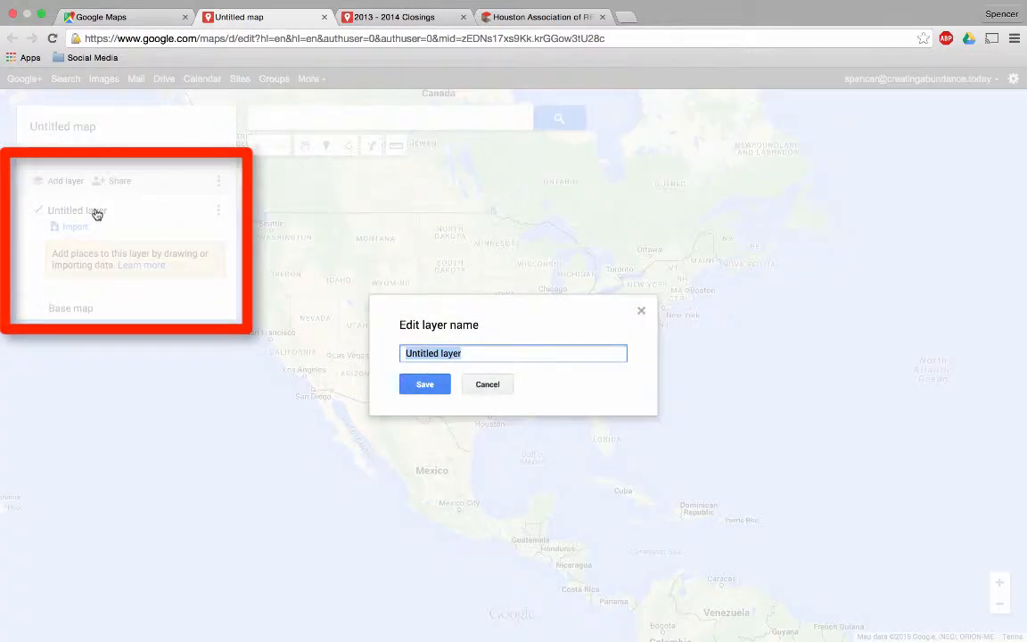
text(2013)
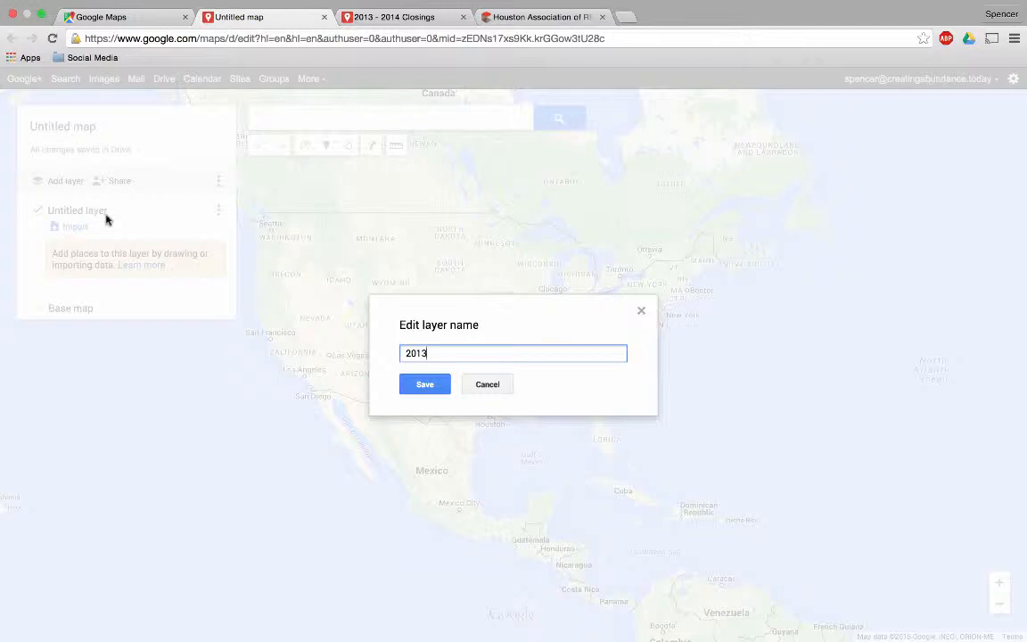
click(428, 384)
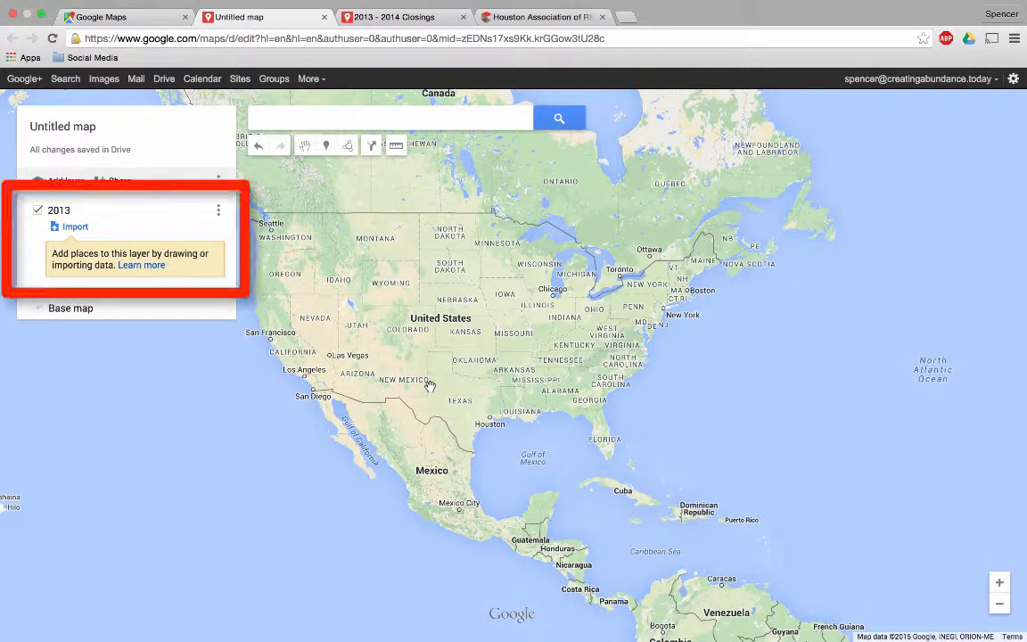
Import the CSV file listings__2015_07_17_12_29_57 from the Desktop into the 2013 layer
click(75, 228)
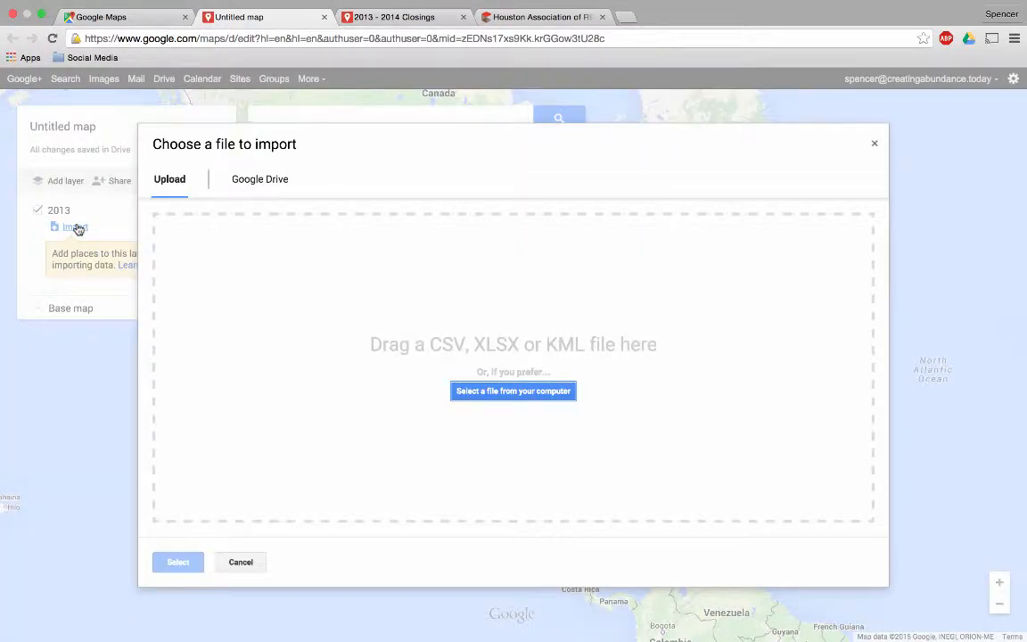
click(508, 395)
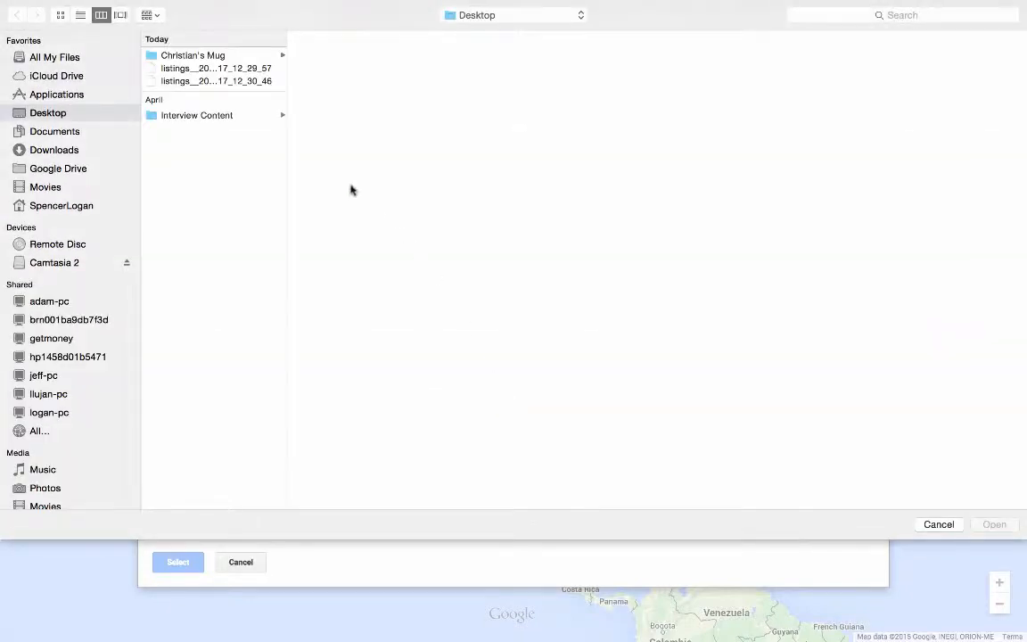
click(220, 69)
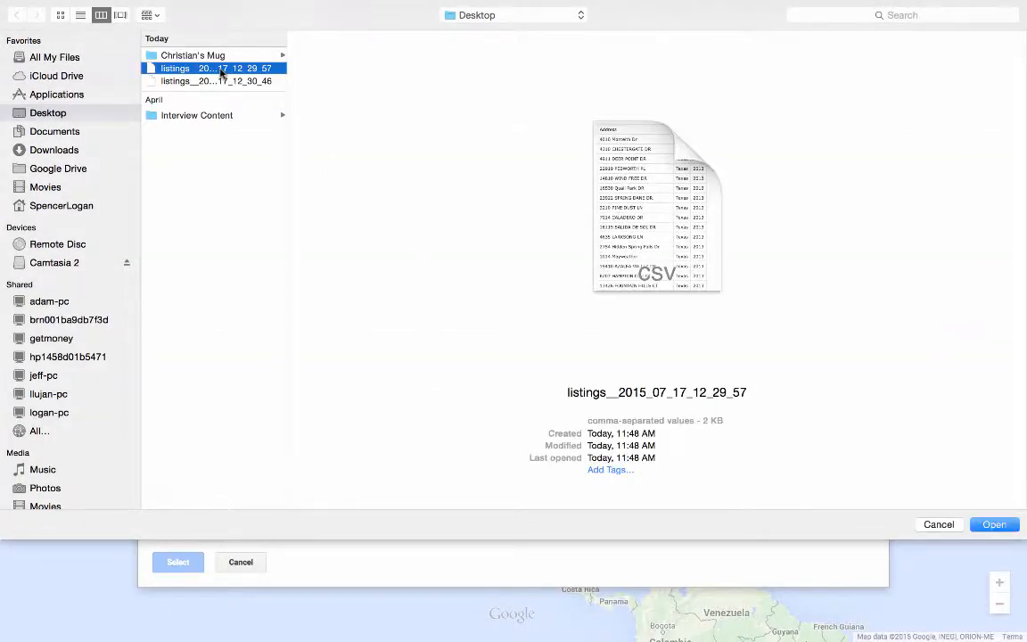
double_click(220, 69)
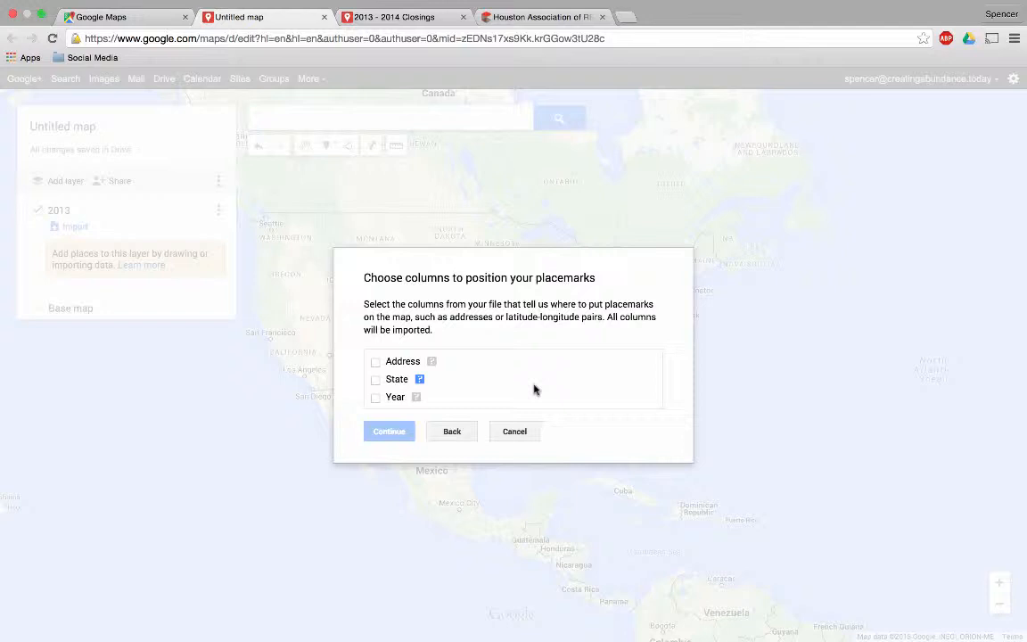
Position the 2013 placemarks by the Address and State columns, title the markers by Year, and finish the import
click(375, 361)
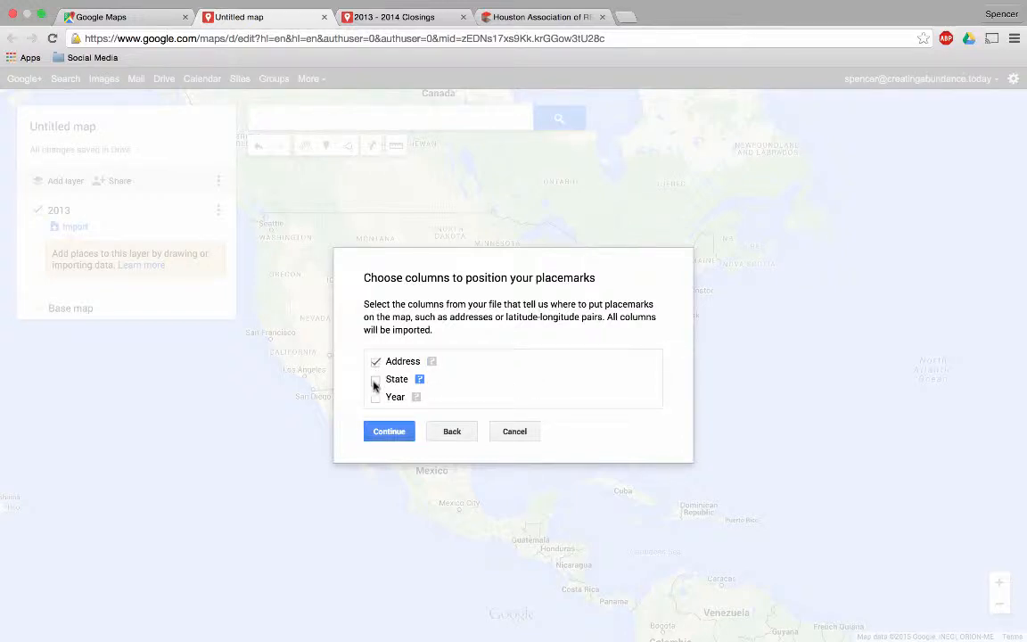
click(375, 380)
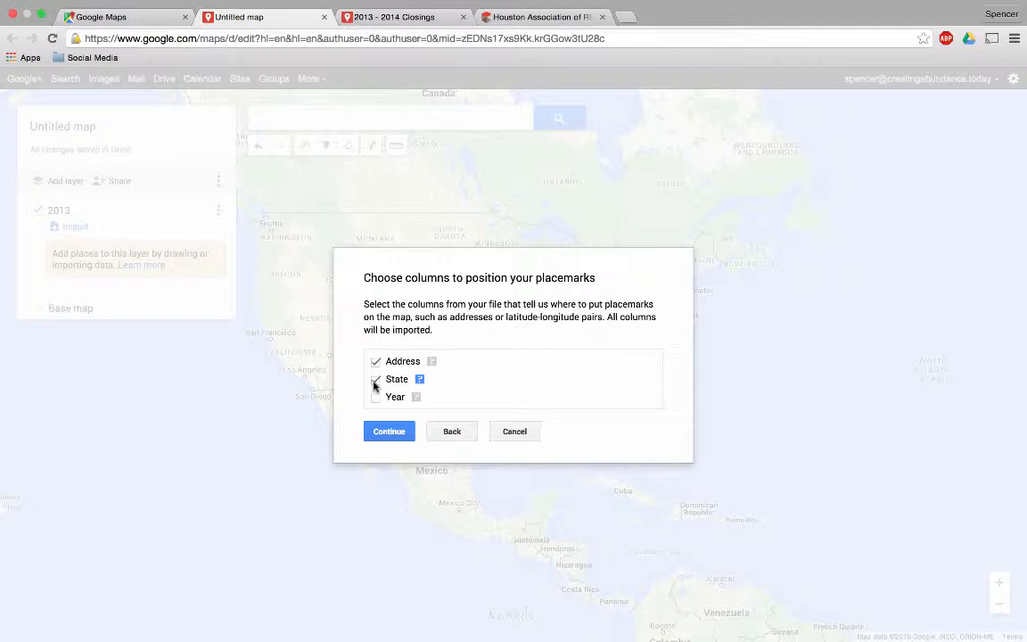
click(380, 430)
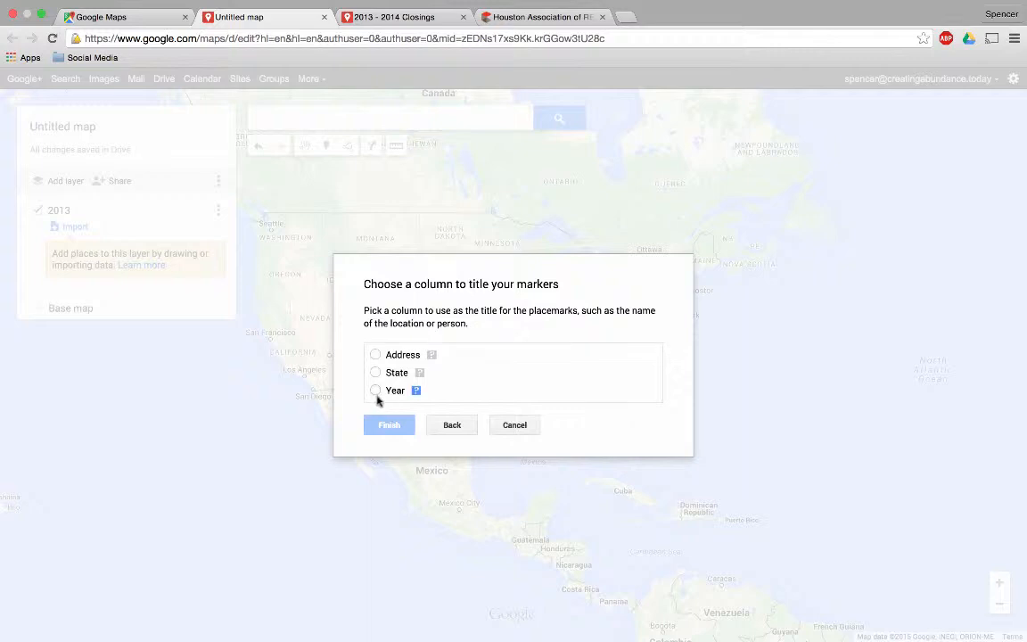
click(375, 391)
click(384, 425)
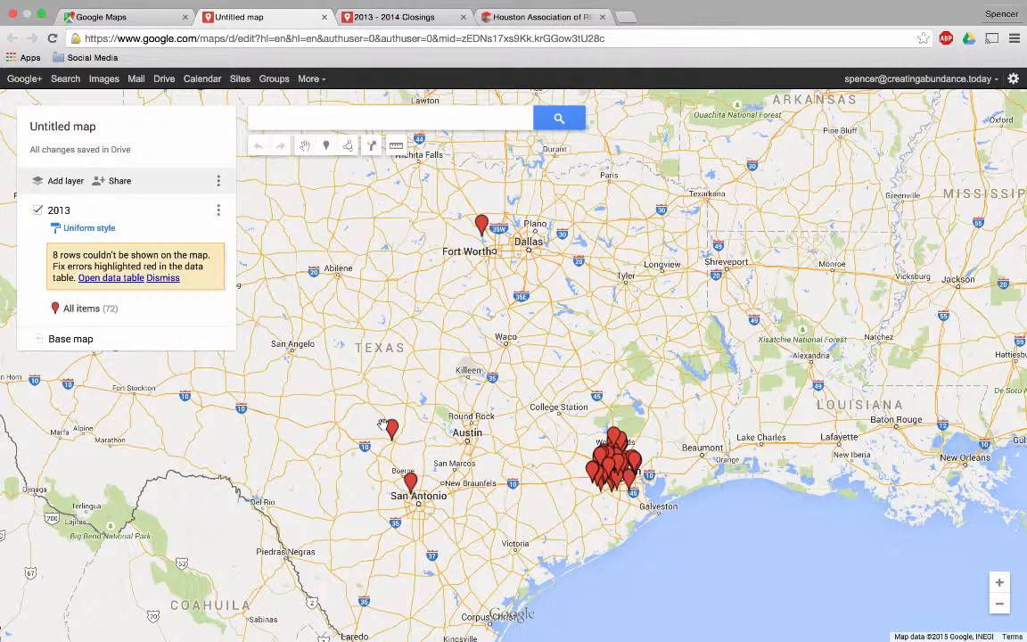
Open the 2013 layer's data table and complete the street suffix in row 2 from WA to WAy
click(616, 457)
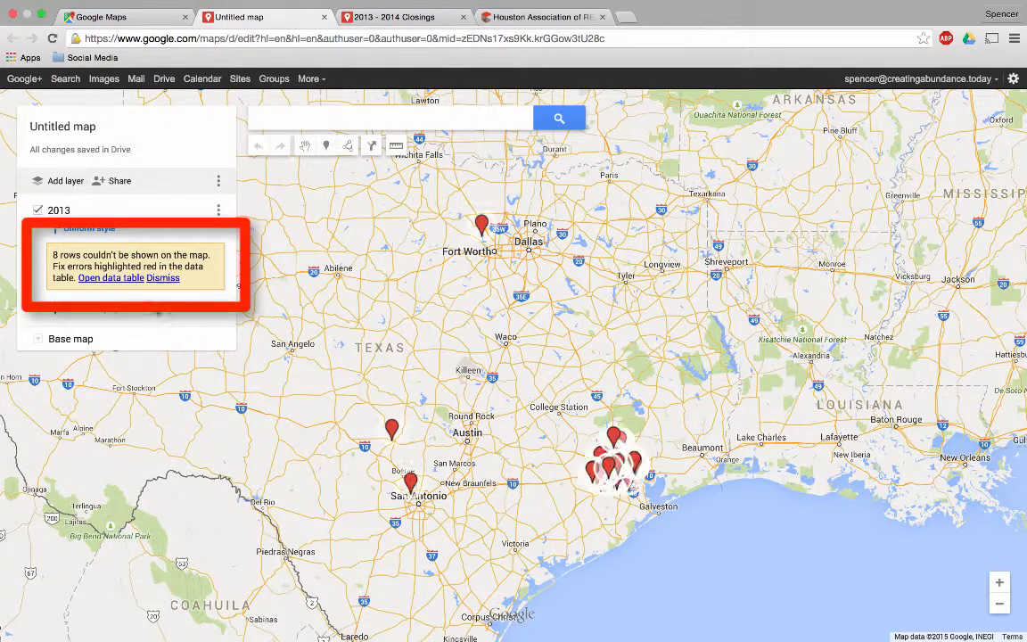
click(112, 278)
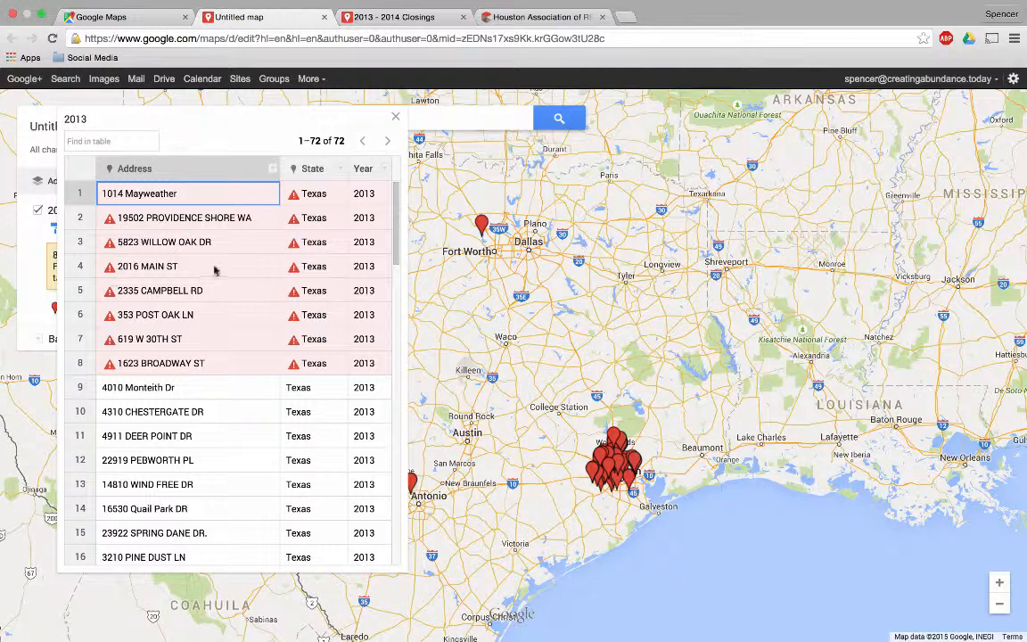
click(256, 220)
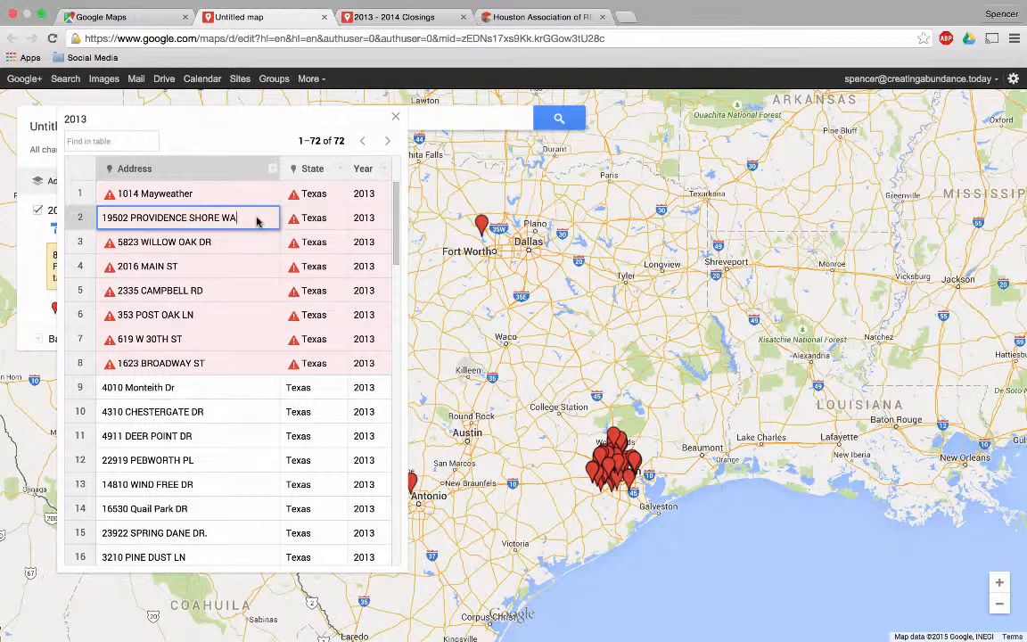
text(y)
key(Tab)
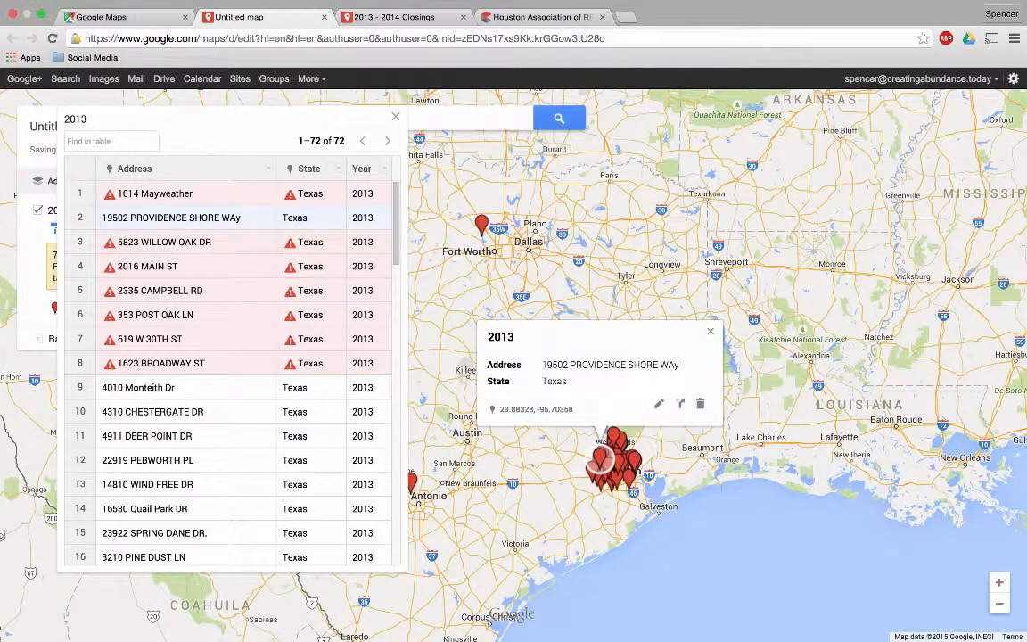
Add a period to the end of the flagged addresses in rows 3, 4 and 5, and close the data table
double_click(248, 247)
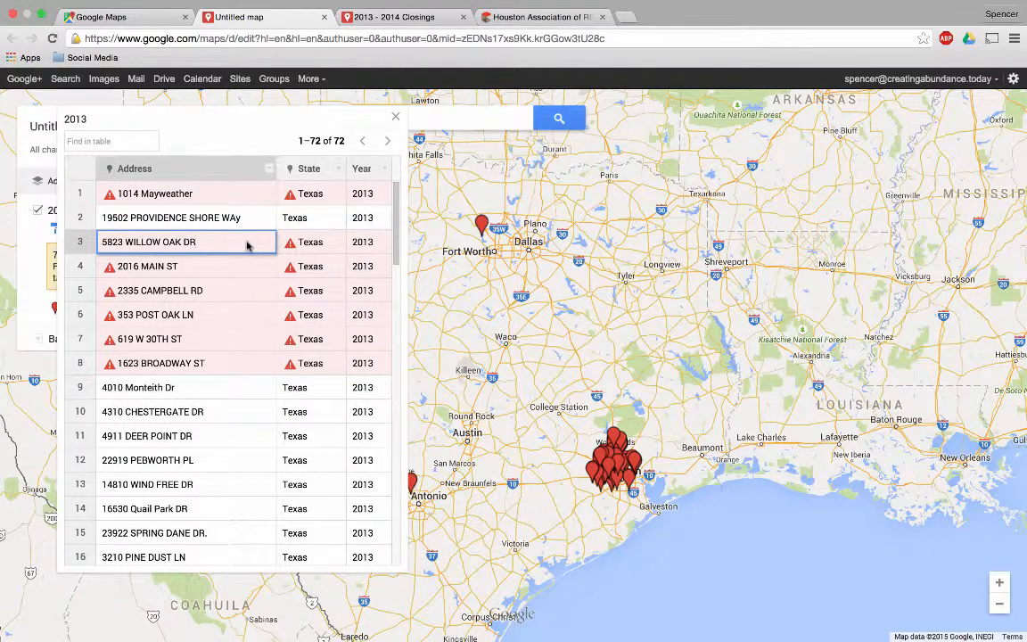
text(.)
key(Return)
double_click(236, 267)
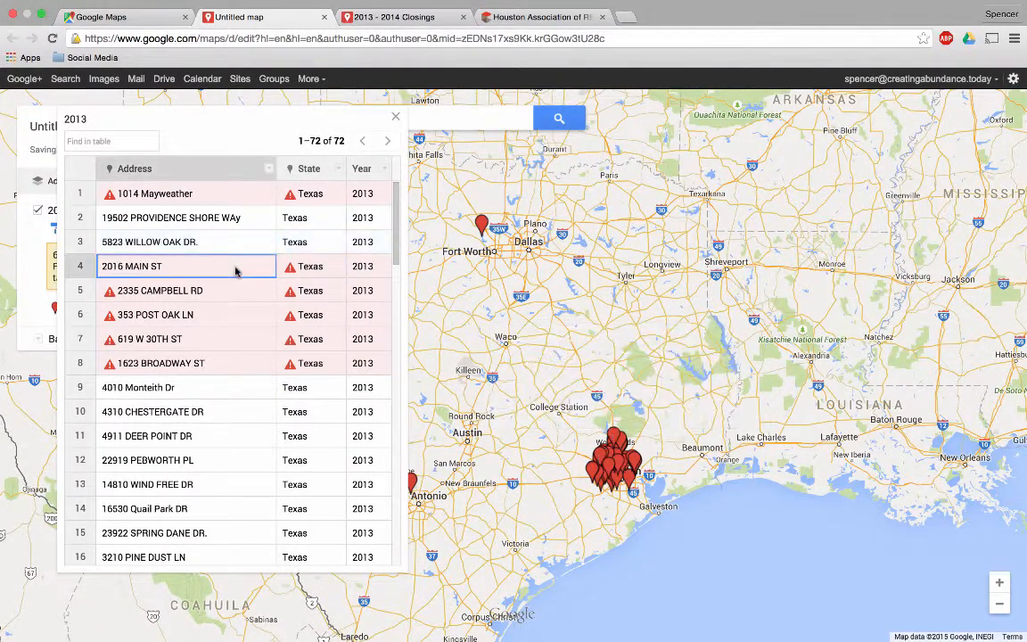
text(.)
key(Return)
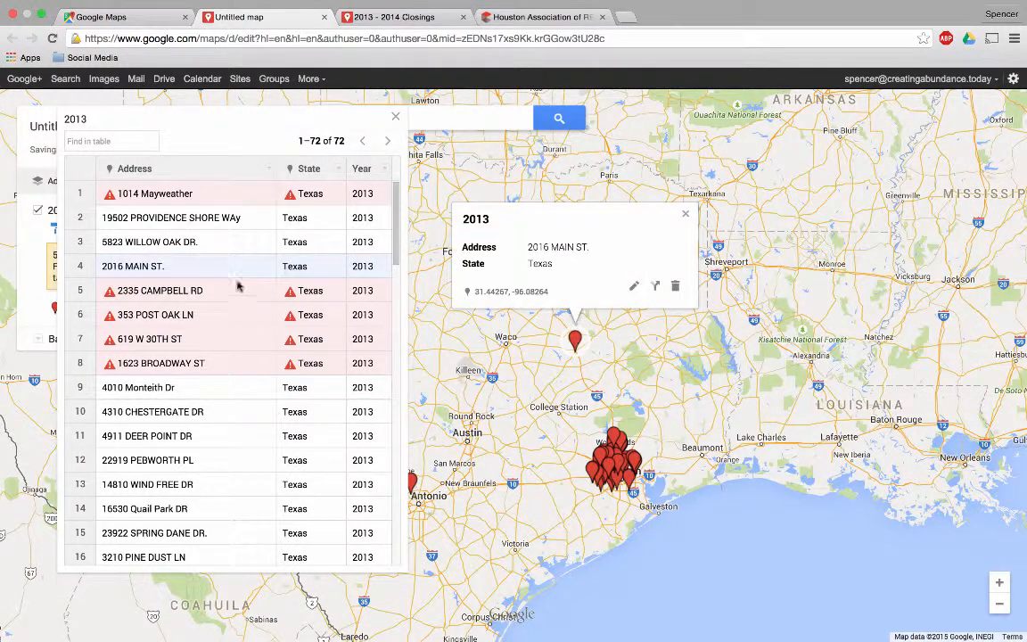
double_click(239, 292)
text(.)
key(Return)
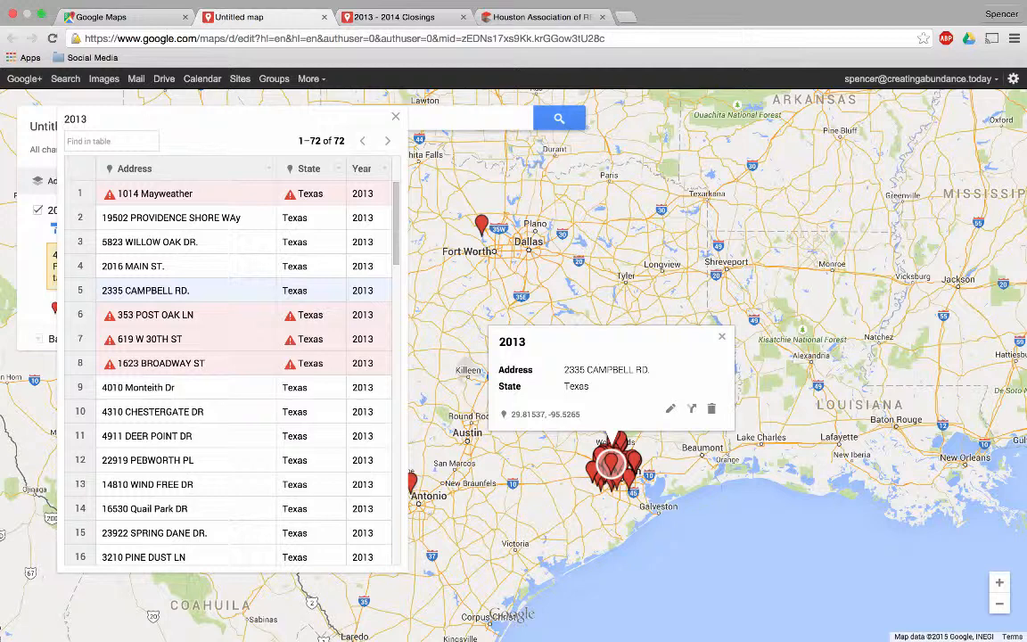
click(395, 116)
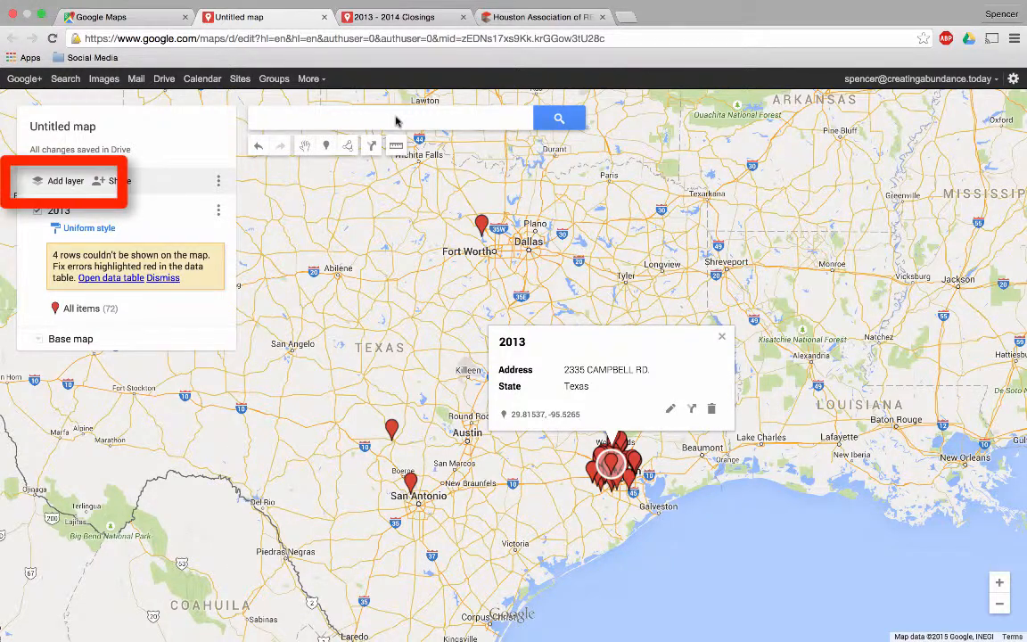
Add a second layer to the map and name it 2014
click(65, 182)
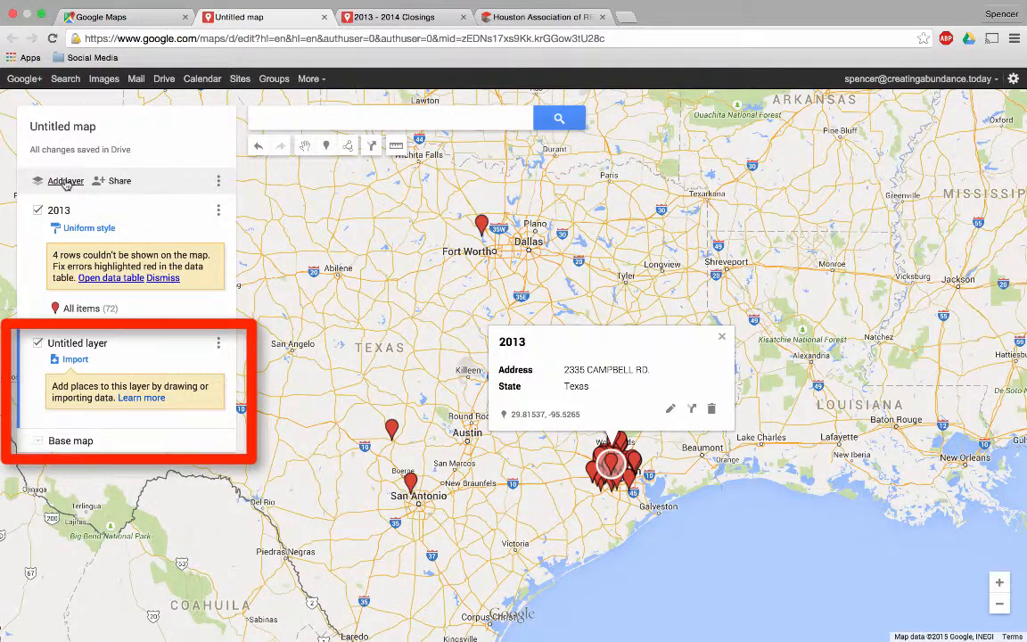
click(88, 342)
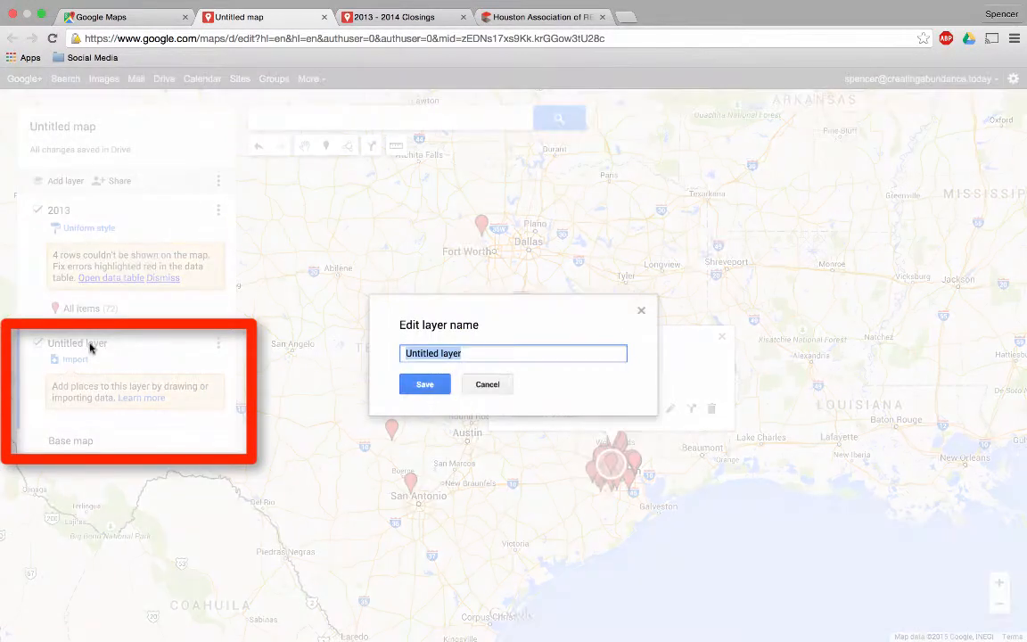
text(2014)
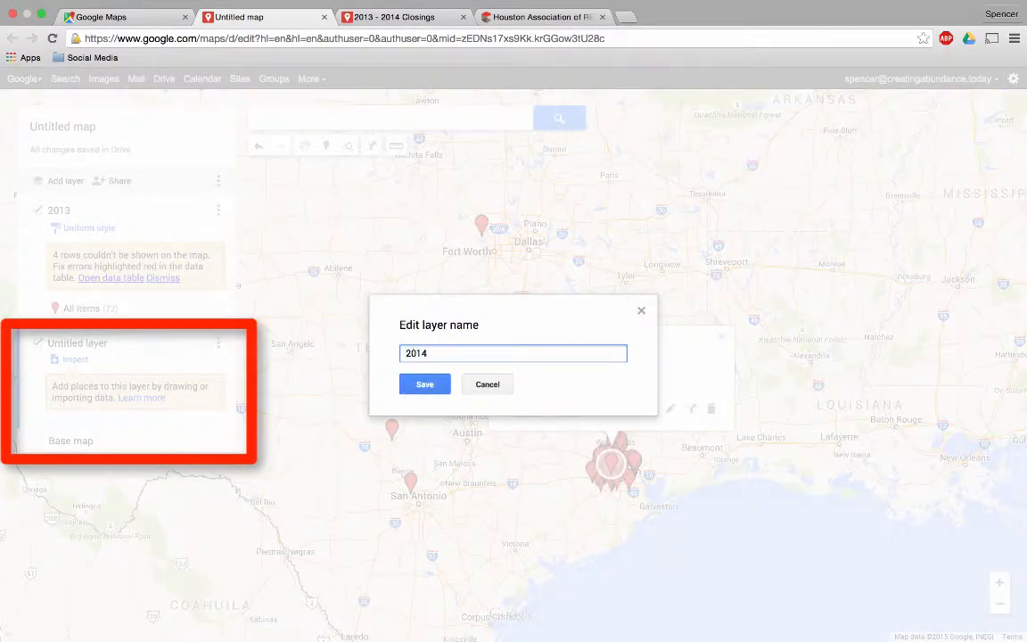
click(422, 384)
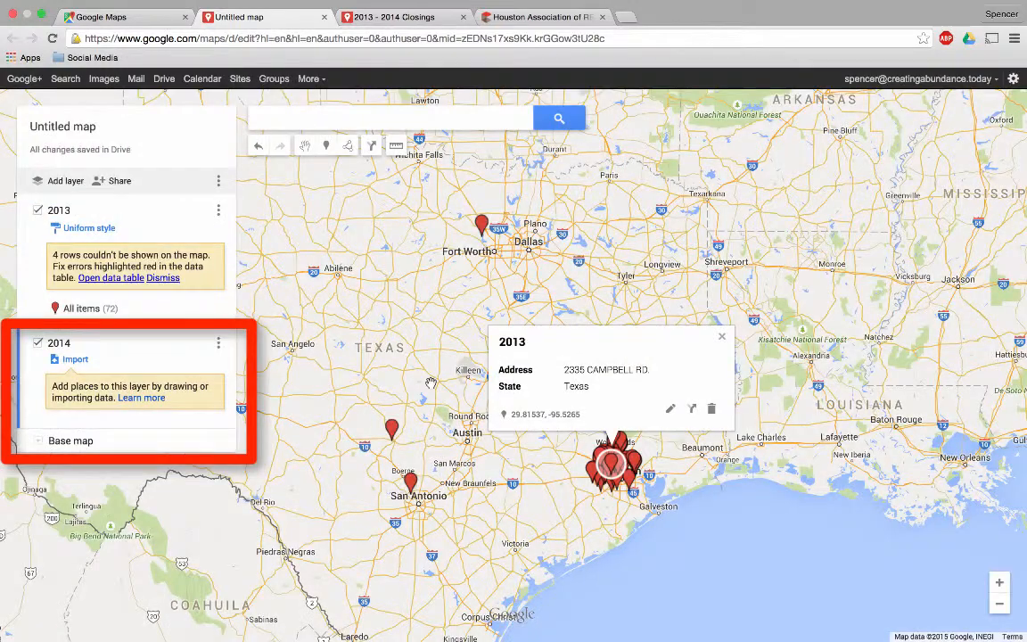
Import the listings CSV file ending in 12_30_46 from the Desktop into the 2014 layer
click(75, 361)
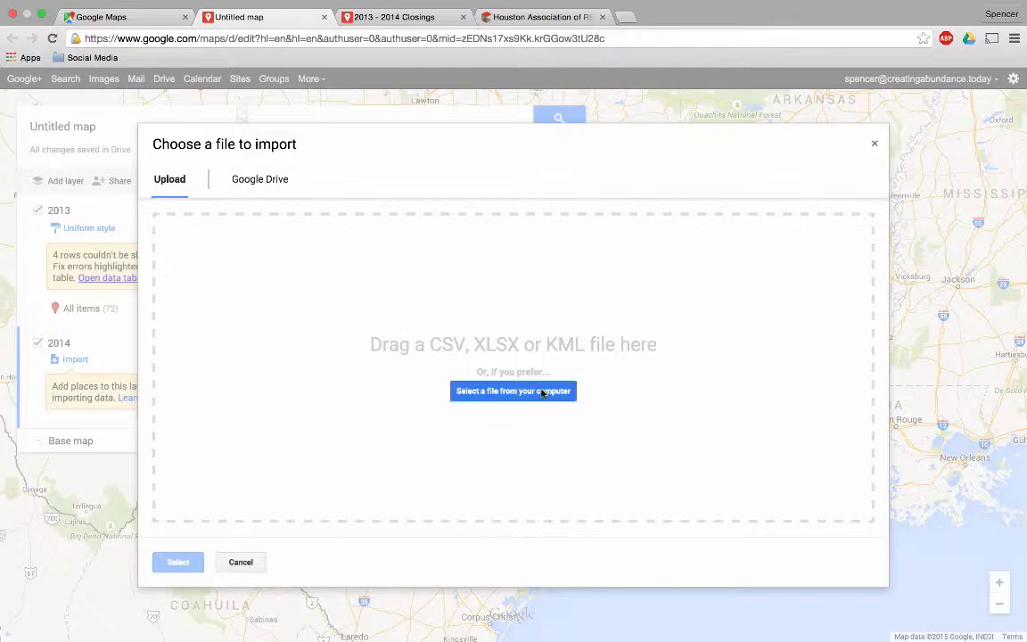
click(540, 391)
click(234, 81)
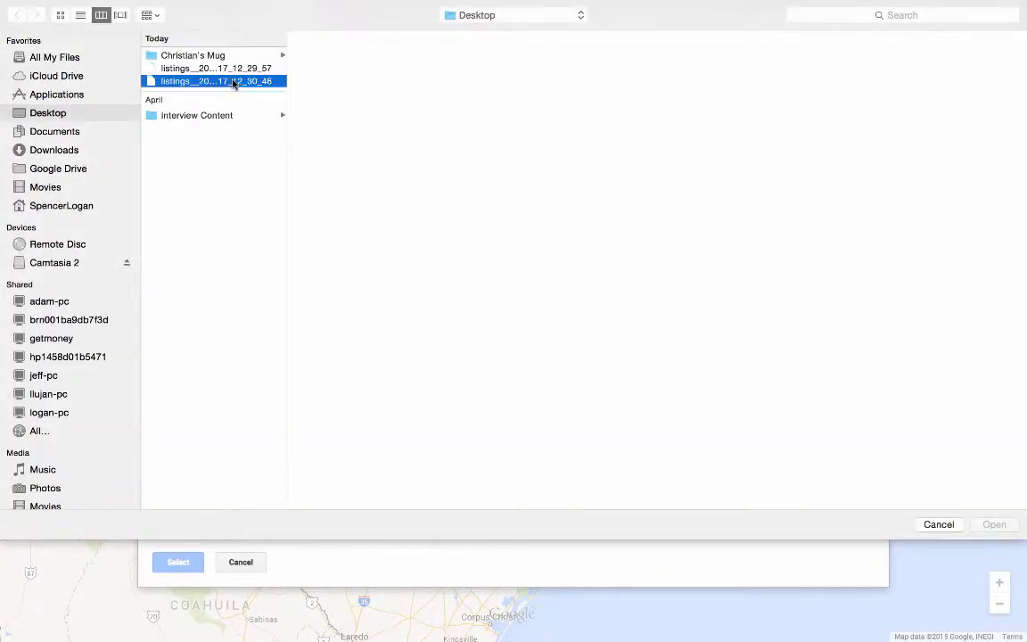
double_click(233, 82)
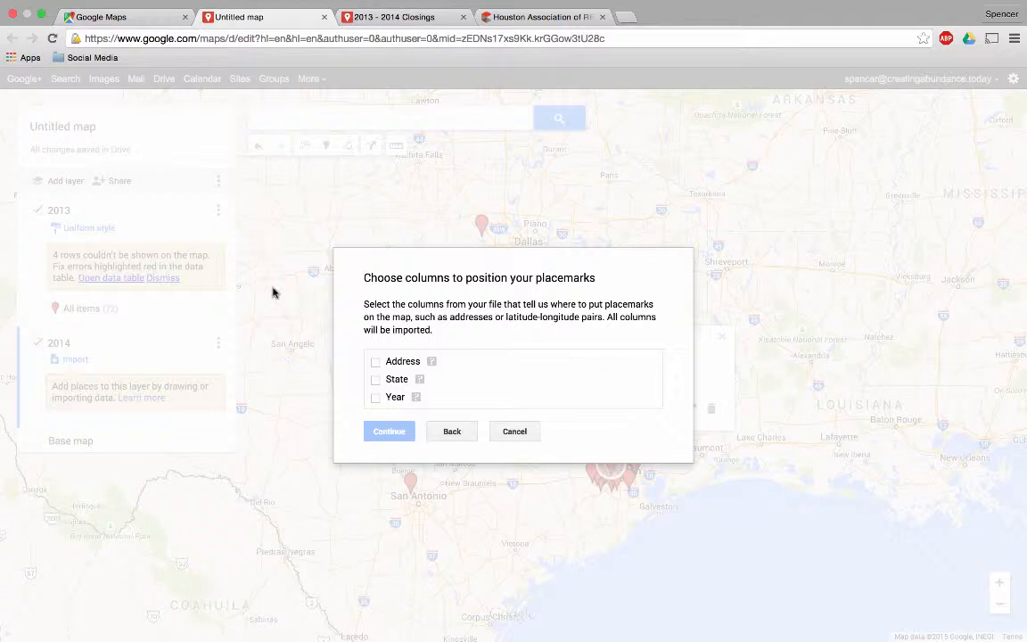
Position the 2014 placemarks by the Address and State columns, title the markers by Year, and finish the import
click(396, 362)
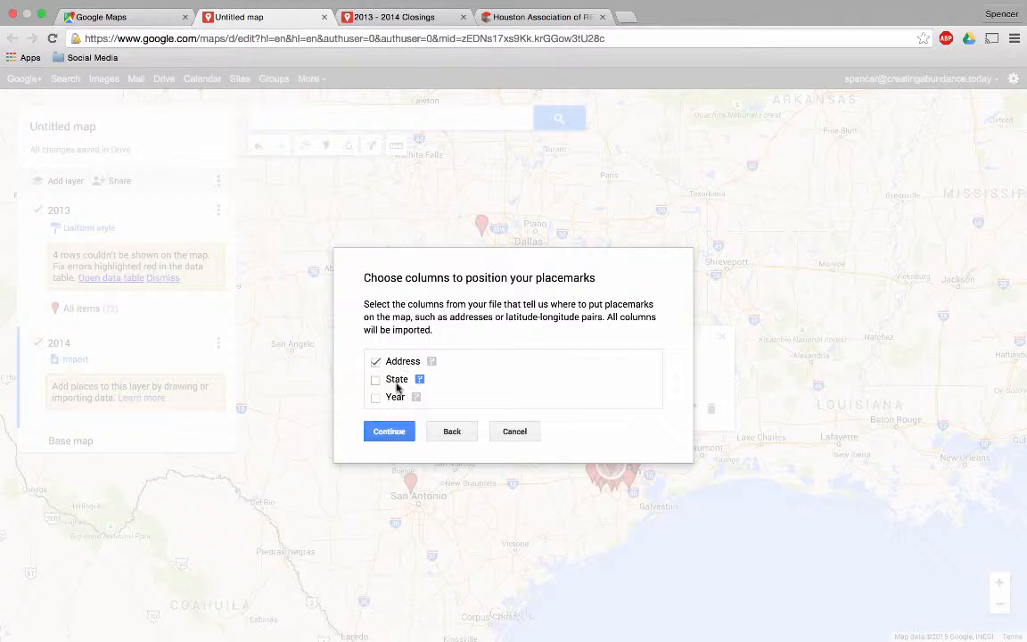
click(397, 381)
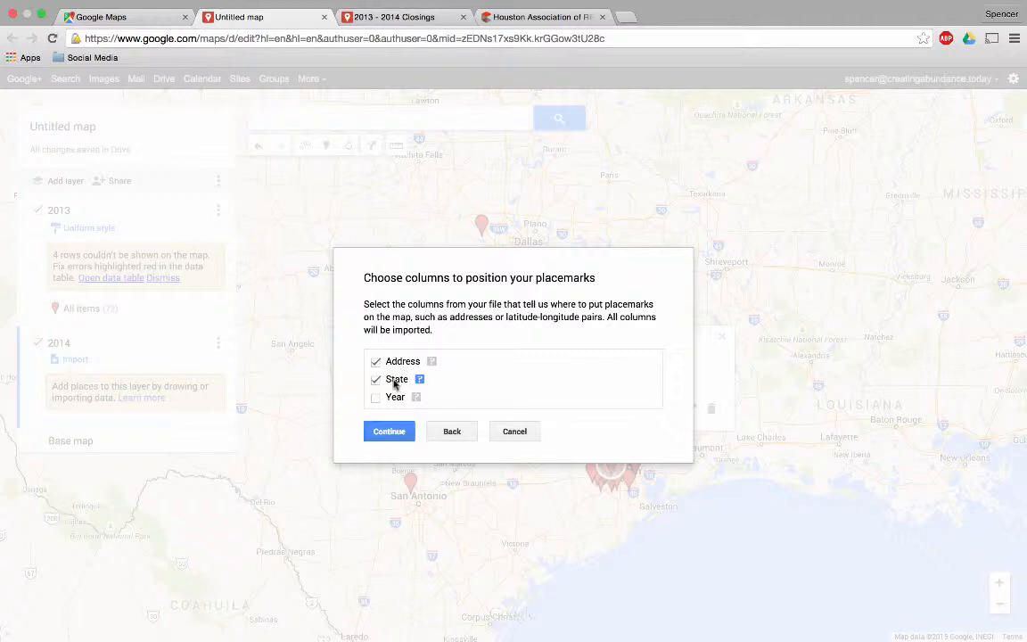
click(389, 432)
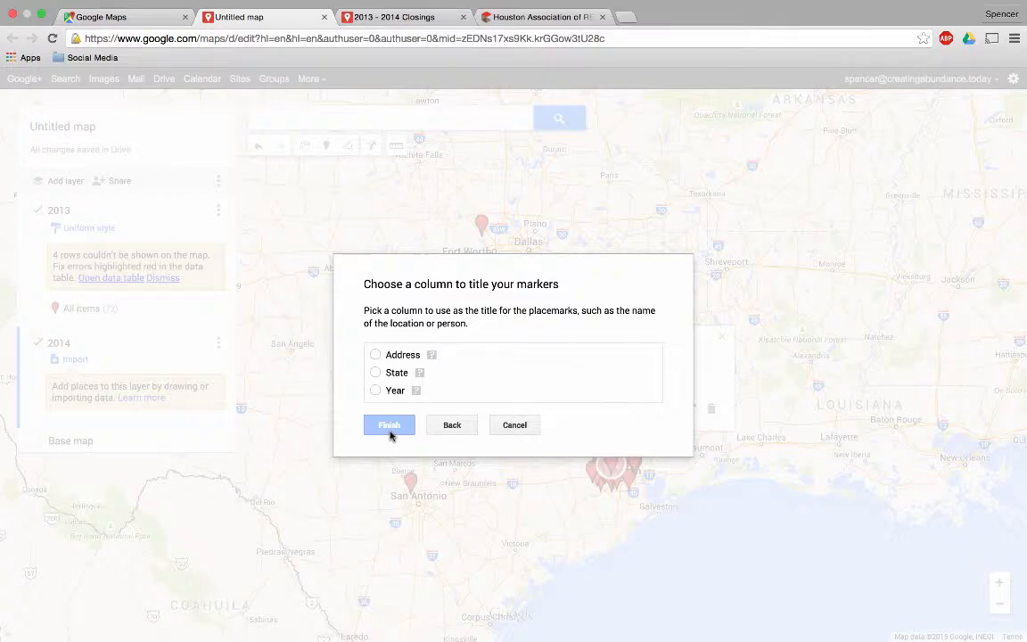
click(393, 392)
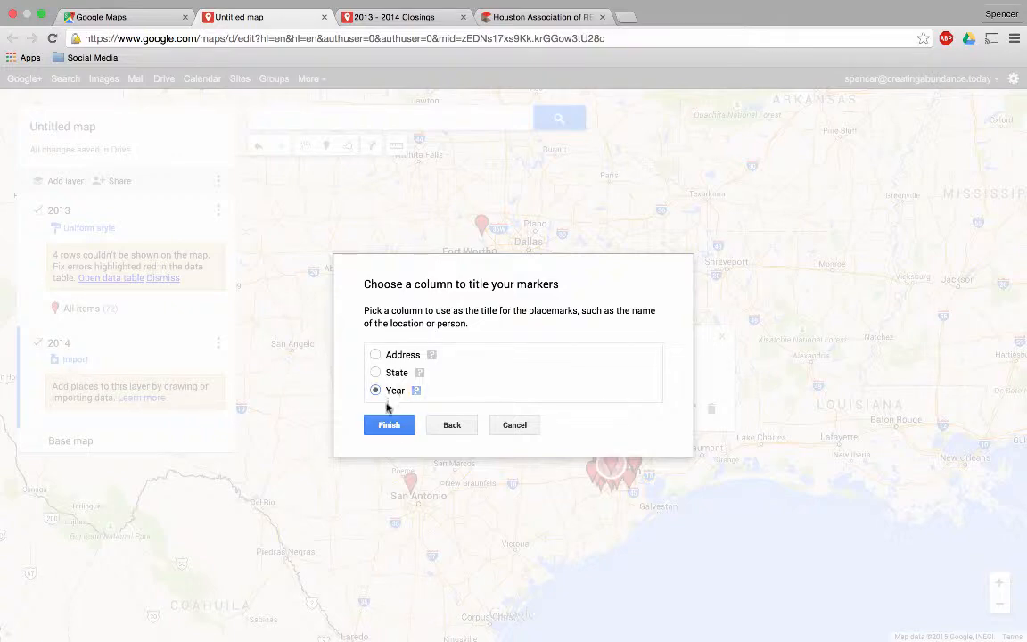
click(390, 425)
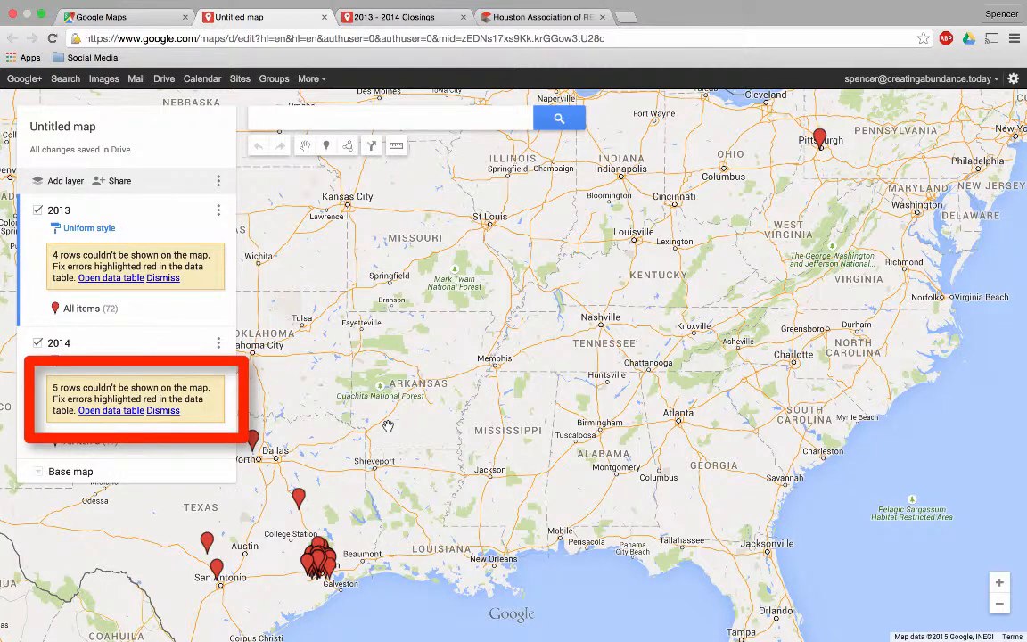
Complete the street suffix in row 12 of the 2014 layer's data table as PArk, and close the table
click(129, 411)
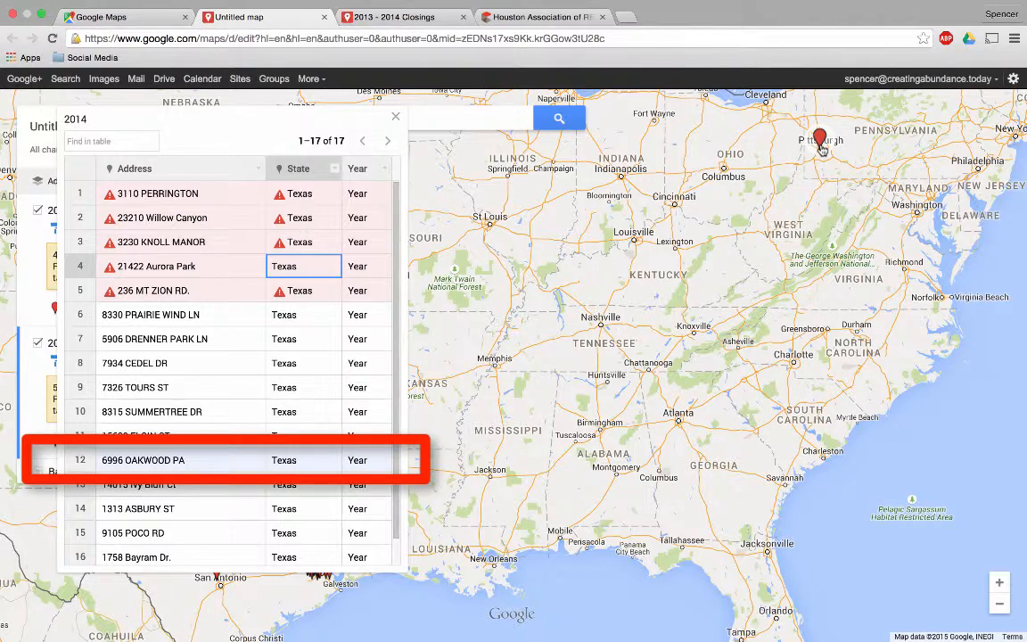
double_click(218, 459)
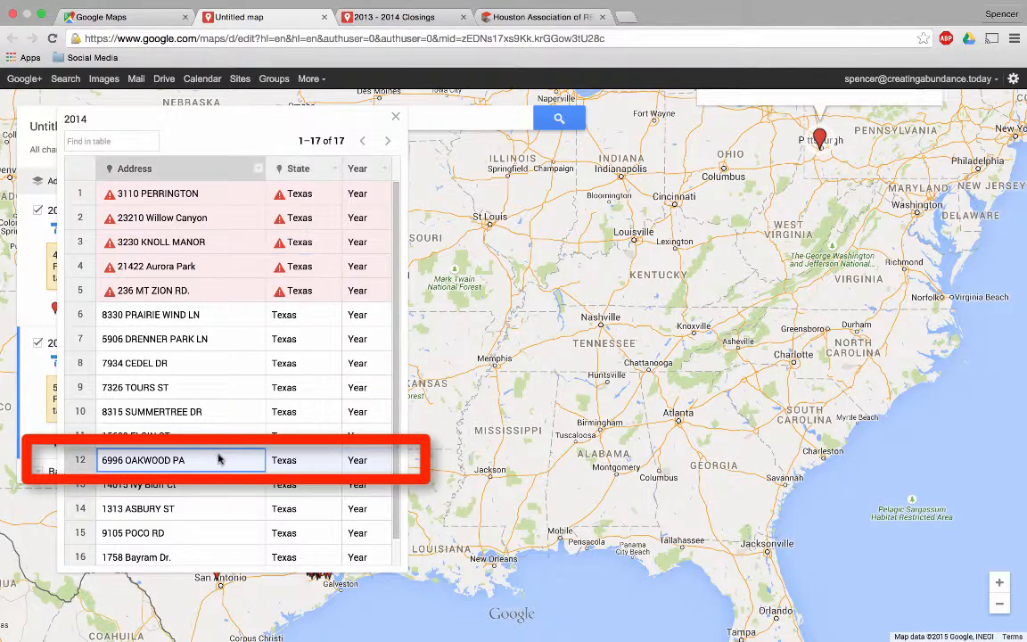
text(rk)
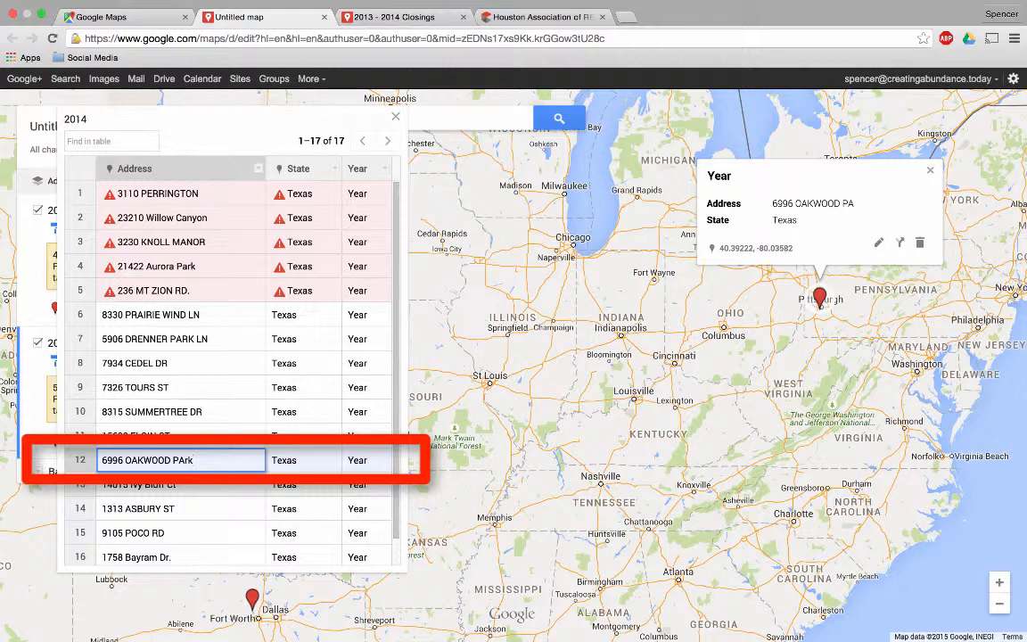
key(Tab)
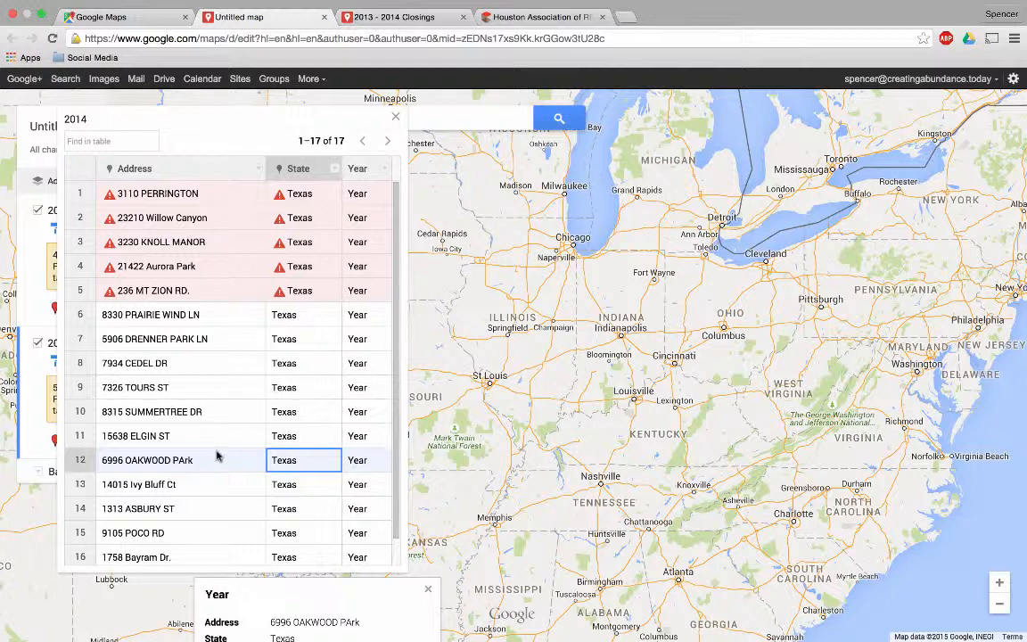
click(395, 117)
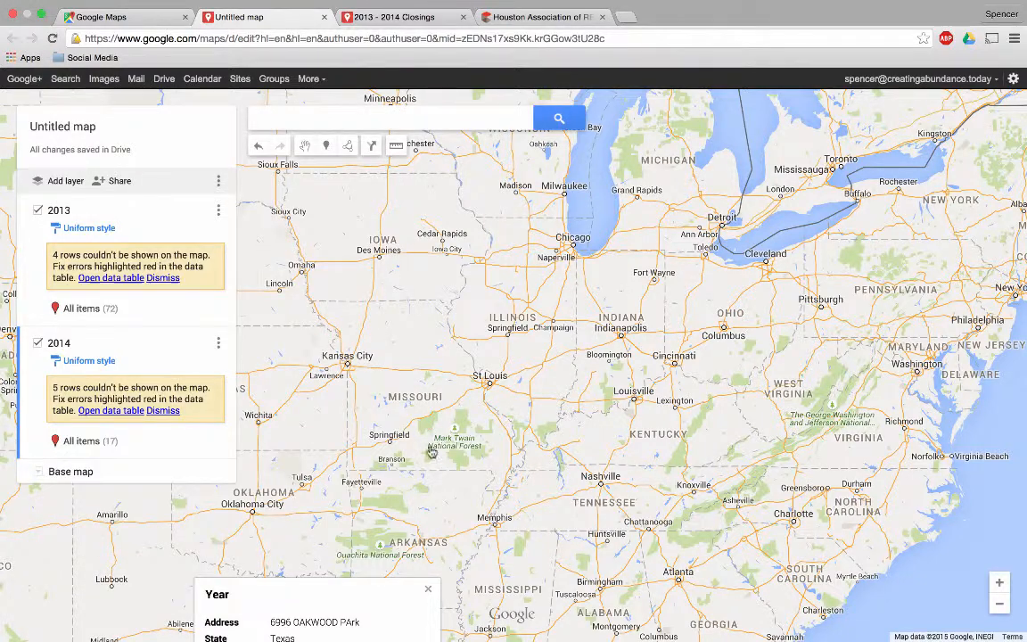
Examine the distribution of the imported listing markers around Houston up close
drag(429, 447, 505, 101)
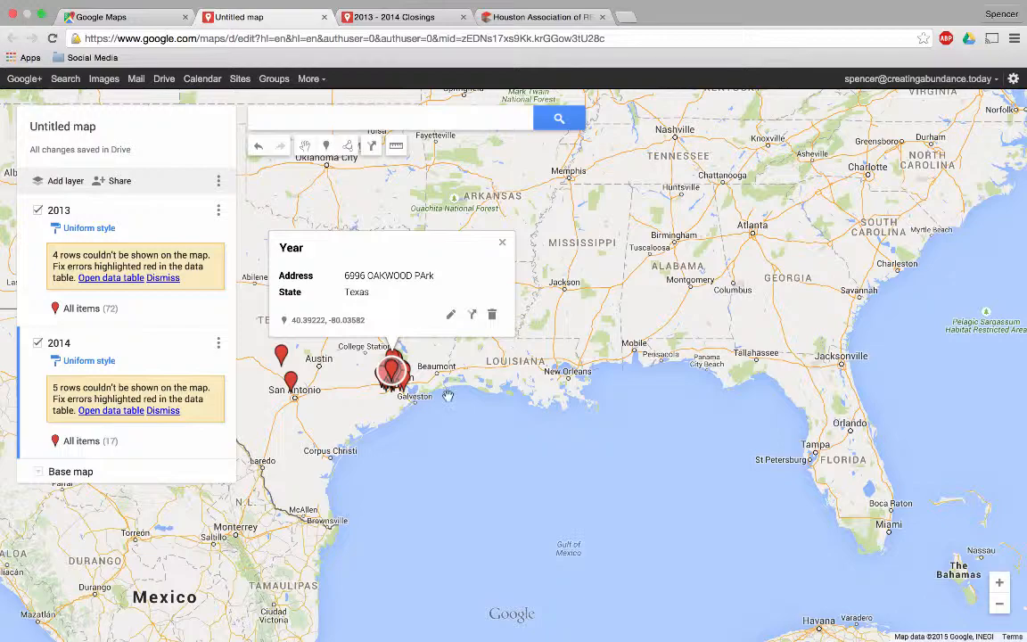
click(403, 354)
double_click(393, 354)
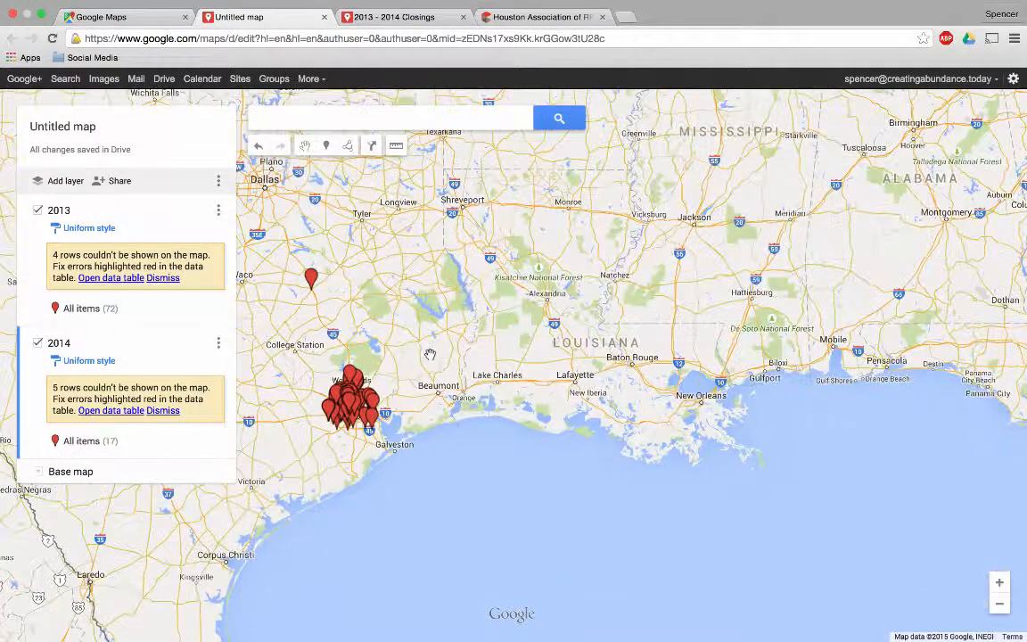
double_click(564, 353)
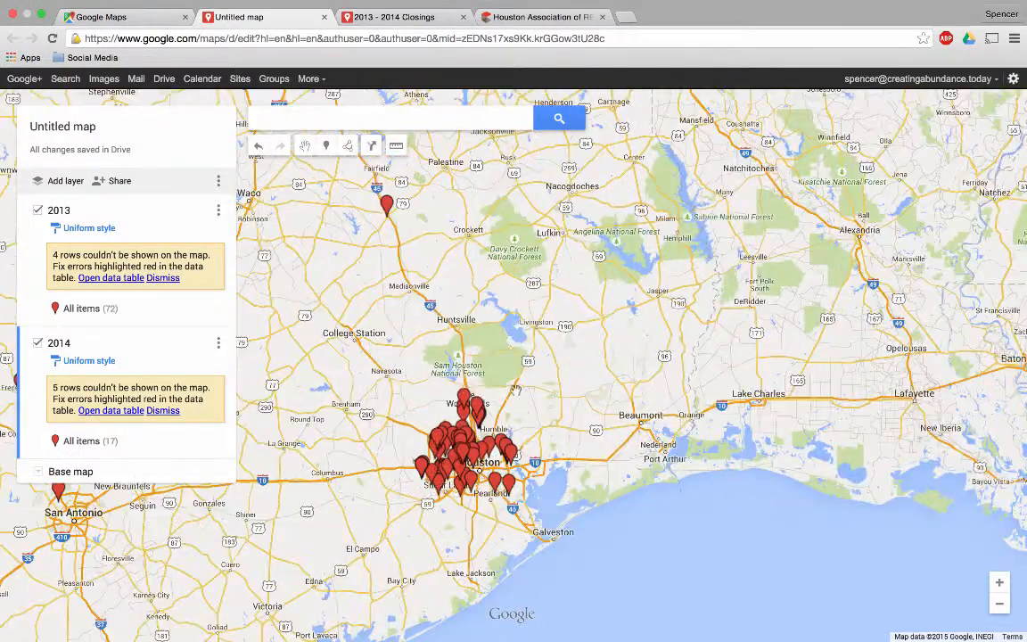
drag(517, 394, 605, 325)
double_click(654, 335)
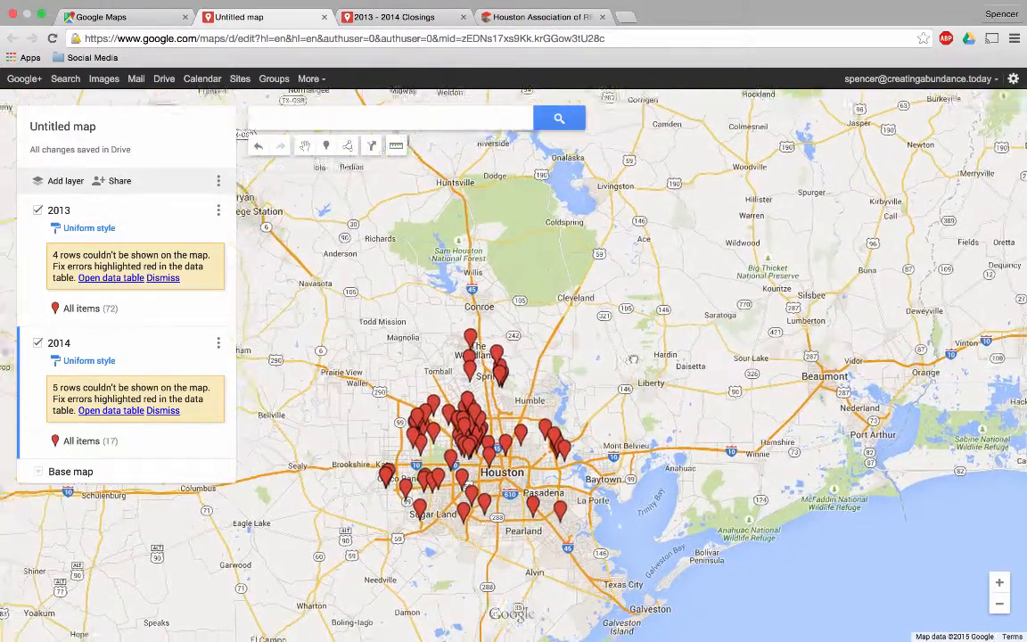
drag(606, 373, 658, 354)
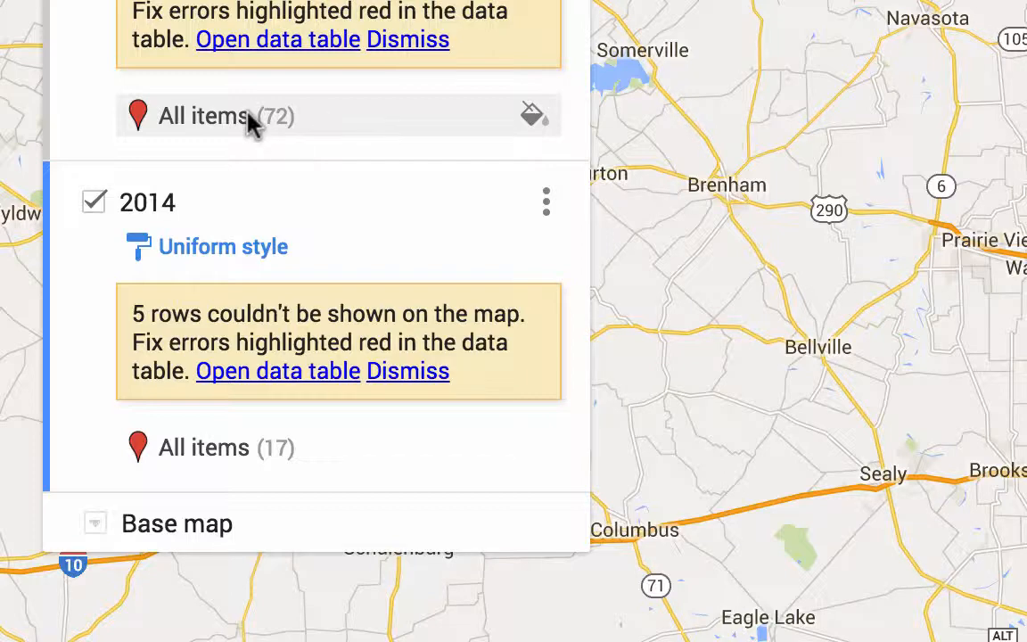
Color all markers in the 2013 layer blue and all markers in the 2014 layer orange
click(531, 114)
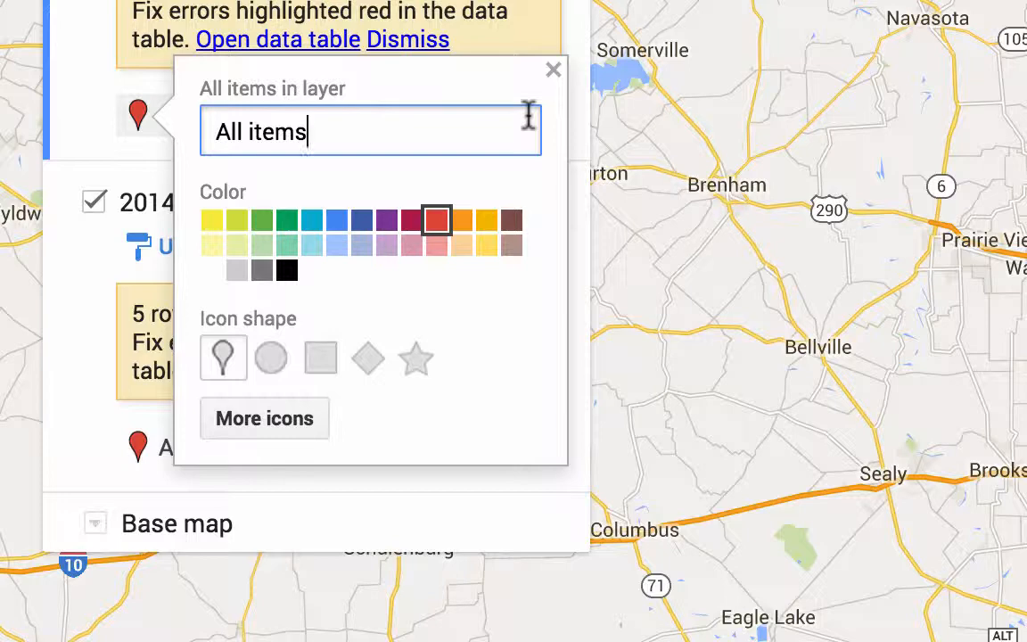
click(340, 222)
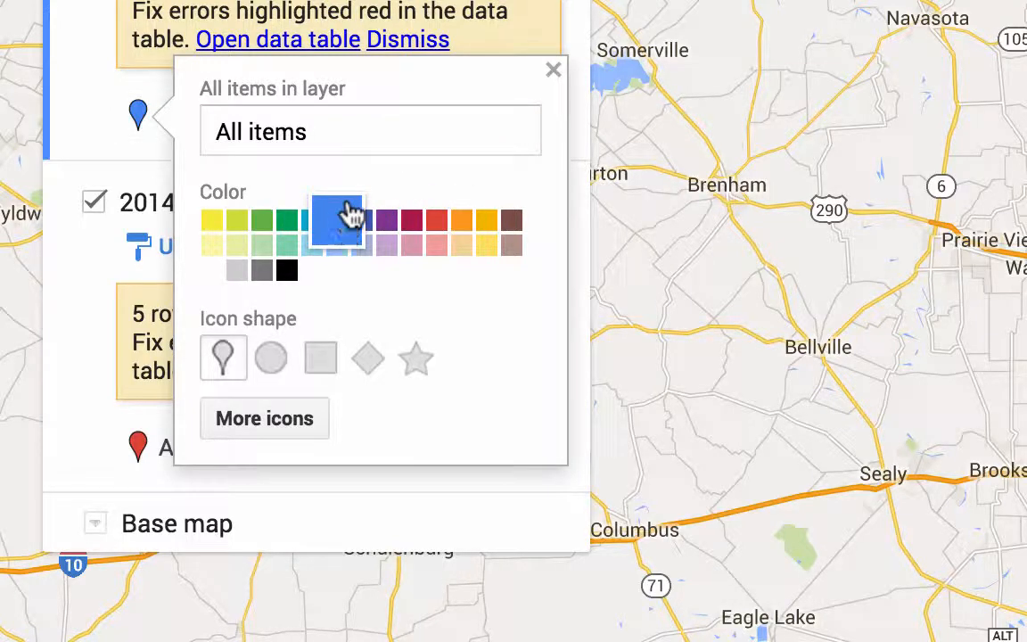
click(554, 71)
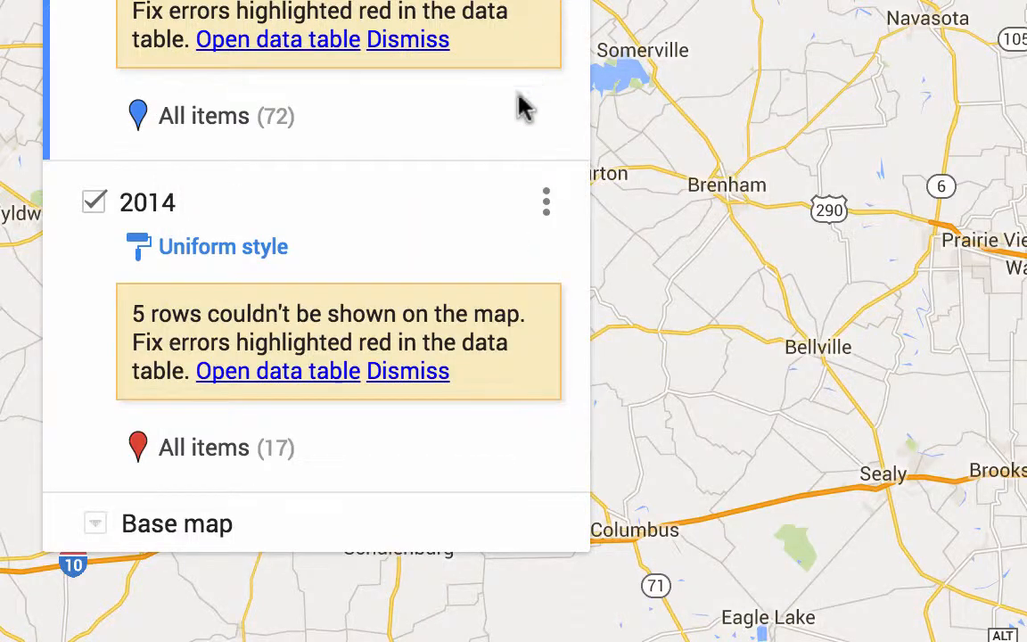
mouse_move(223, 438)
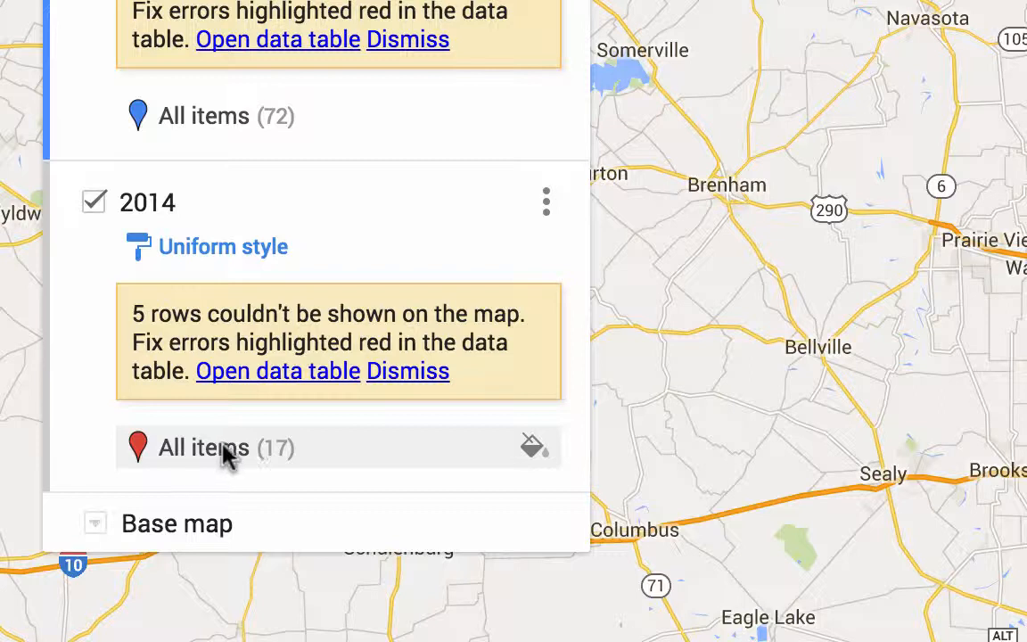
click(532, 448)
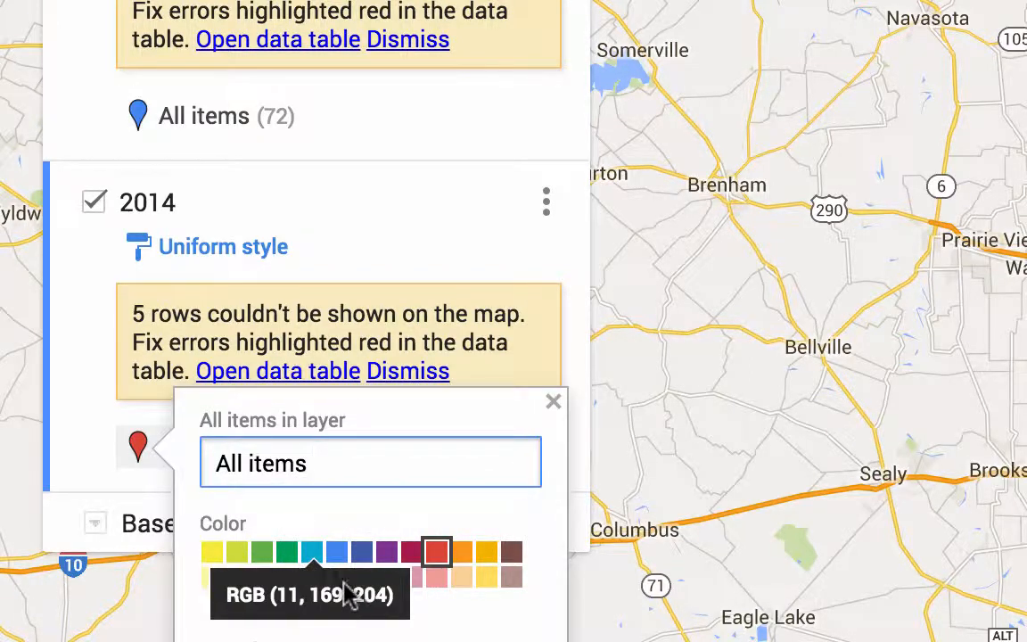
click(464, 554)
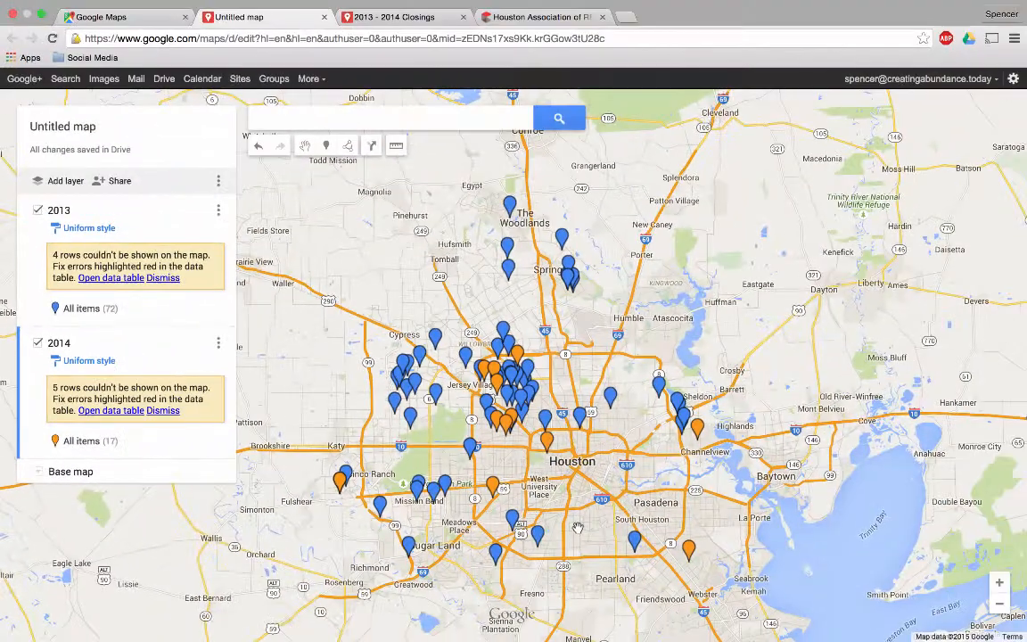